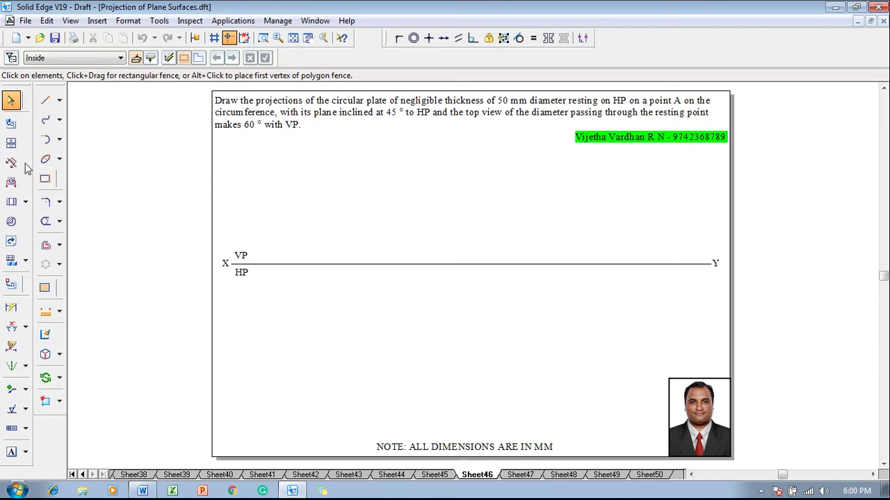
# Step: Draw a 50 mm diameter circle by its centre point, placed below the XY line
pyautogui.click(61, 161)
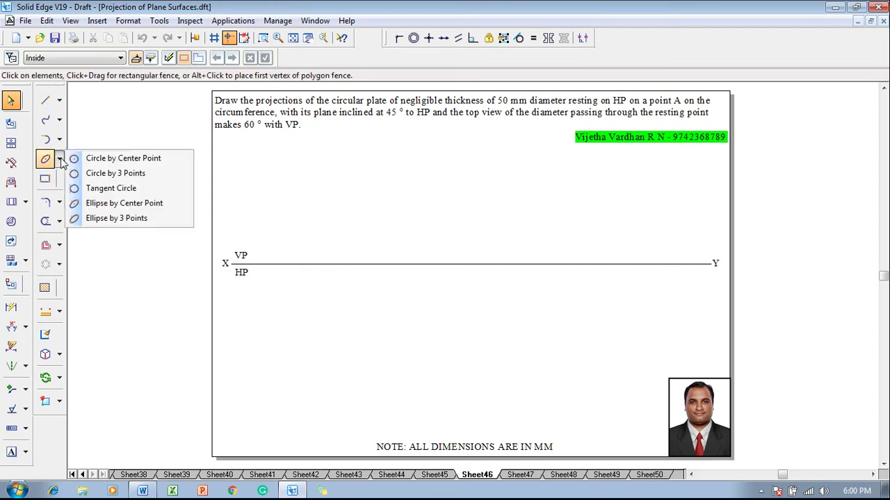
pyautogui.click(100, 163)
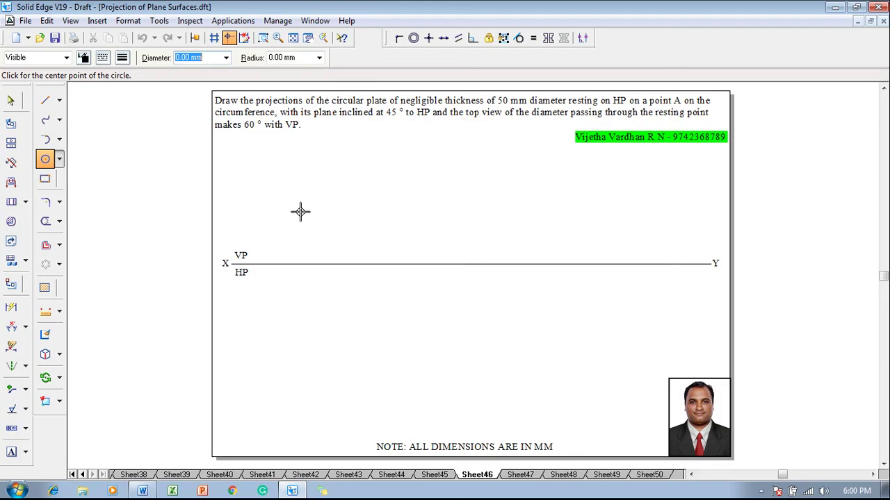
pyautogui.write('50')
pyautogui.press('Tab')
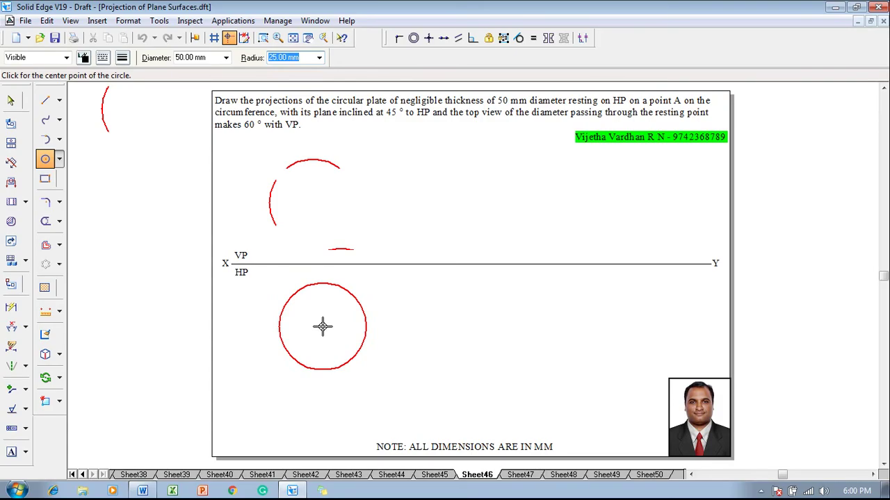
pyautogui.click(322, 326)
pyautogui.press('Escape')
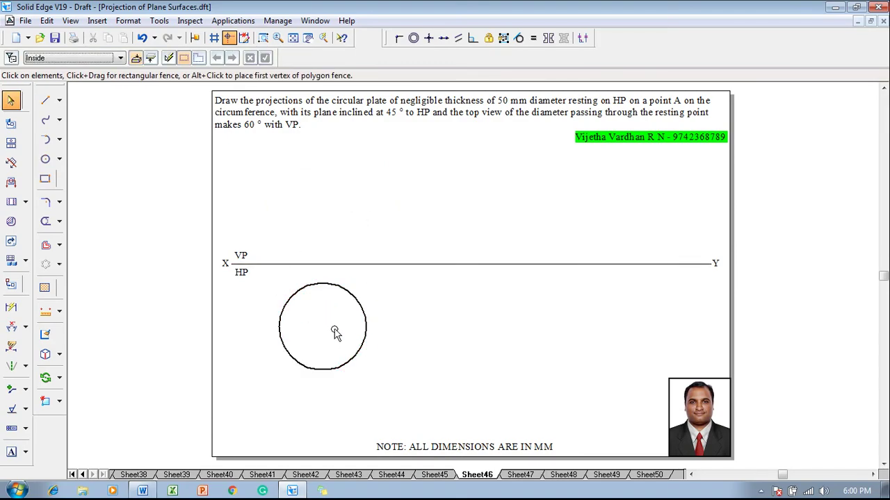
# Step: Draw a 25 mm radius line from the circle's centre to its right edge
pyautogui.click(47, 101)
pyautogui.click(123, 60)
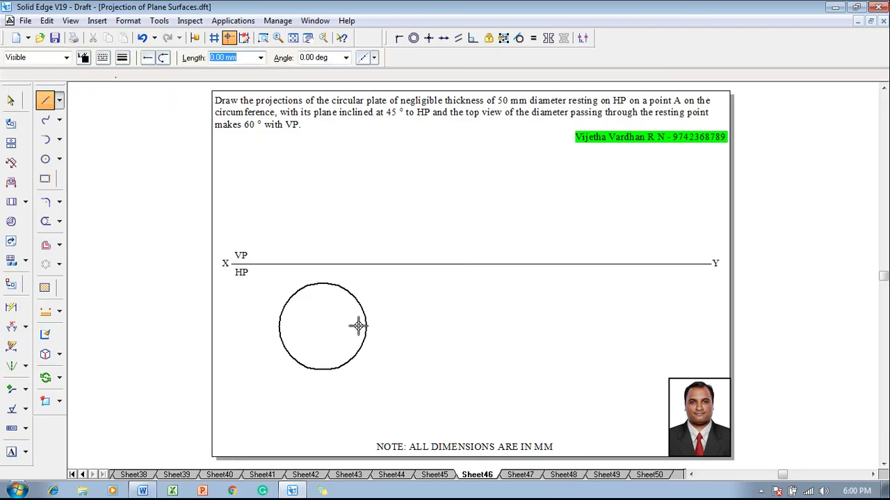
pyautogui.click(322, 327)
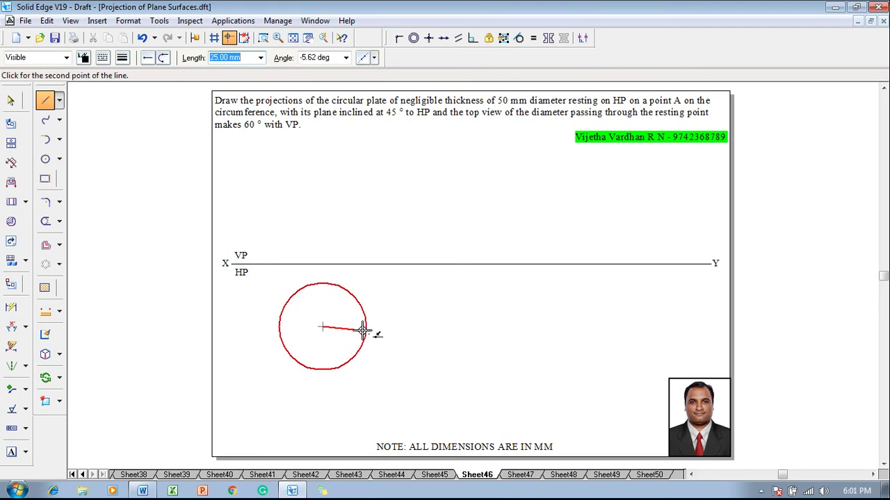
pyautogui.click(366, 327)
pyautogui.press('Escape')
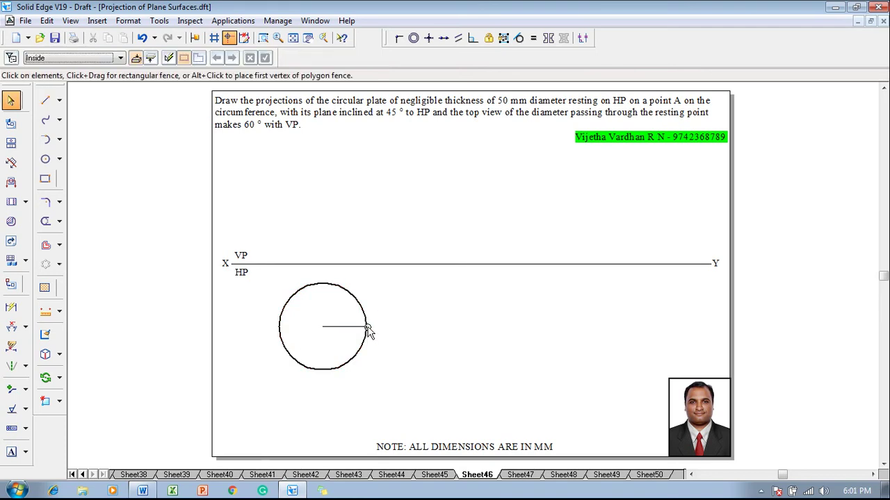
# Step: Circular-pattern the radius line 8 times over 360° about the circle's centre
pyautogui.click(346, 327)
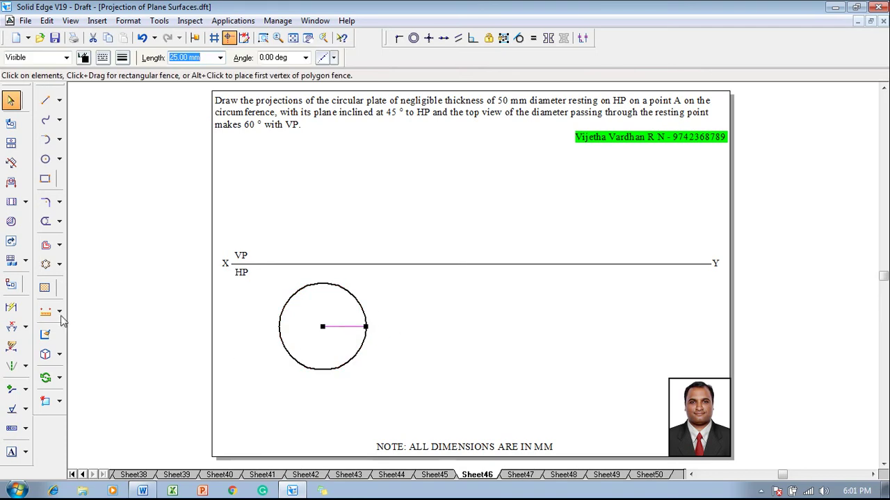
pyautogui.click(59, 265)
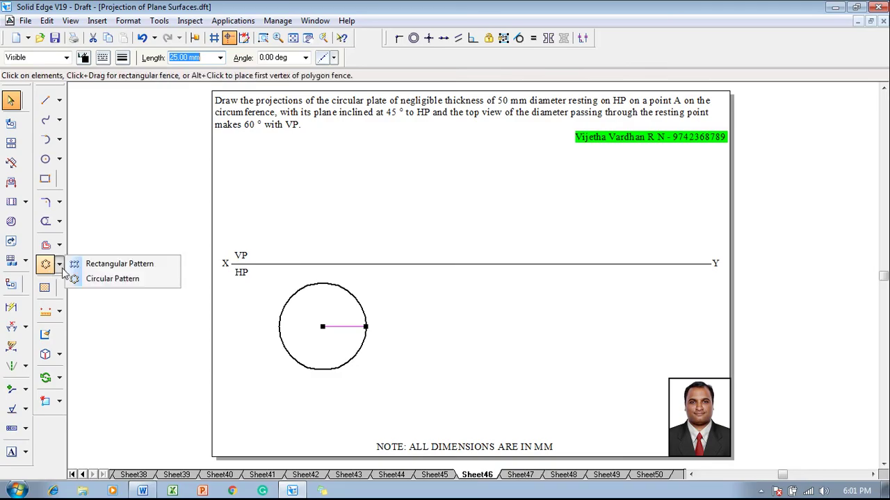
pyautogui.click(104, 279)
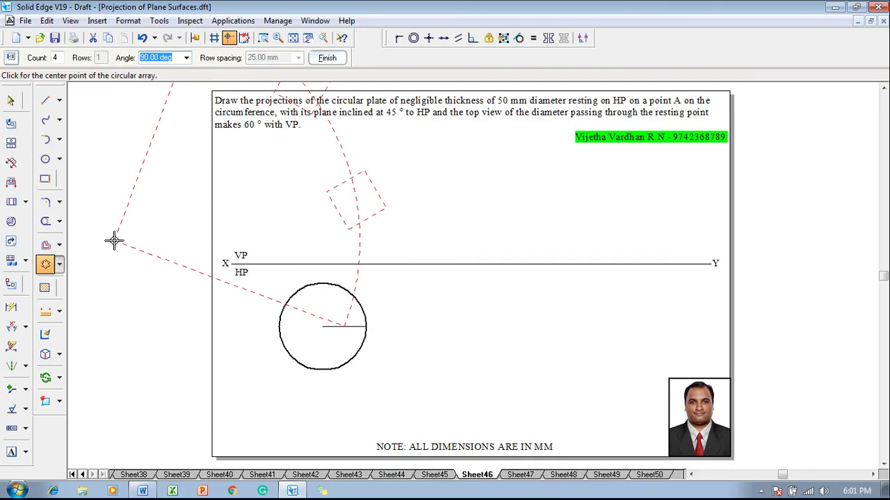
pyautogui.write('360')
pyautogui.press('Return')
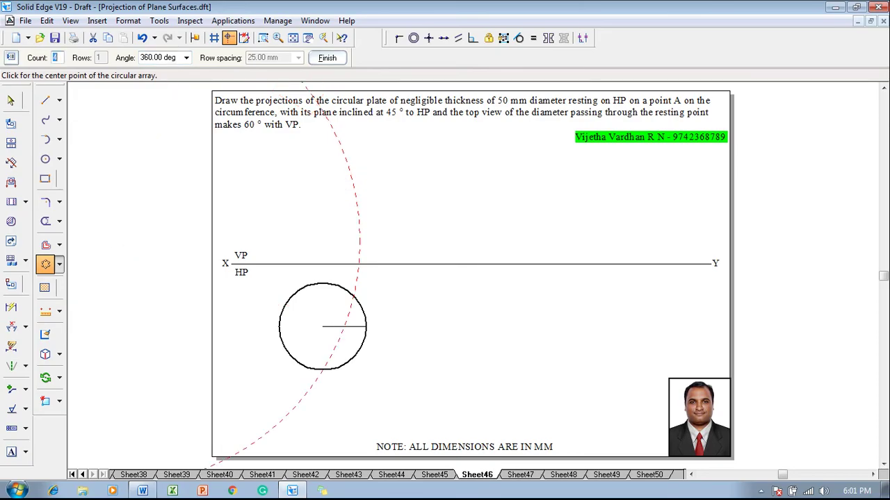
pyautogui.press('Return')
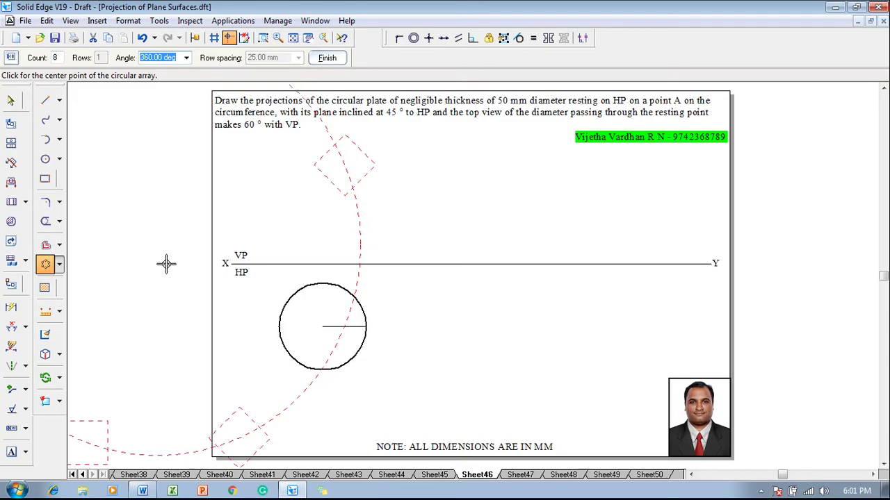
pyautogui.click(323, 327)
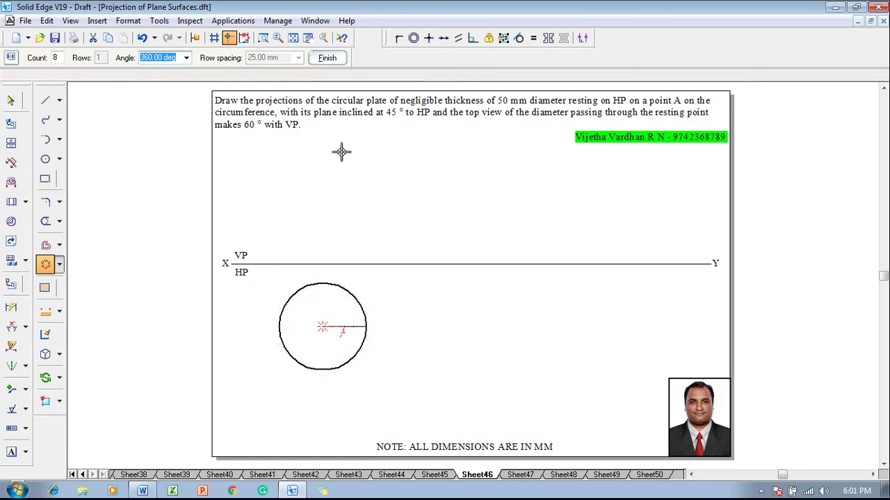
pyautogui.click(326, 58)
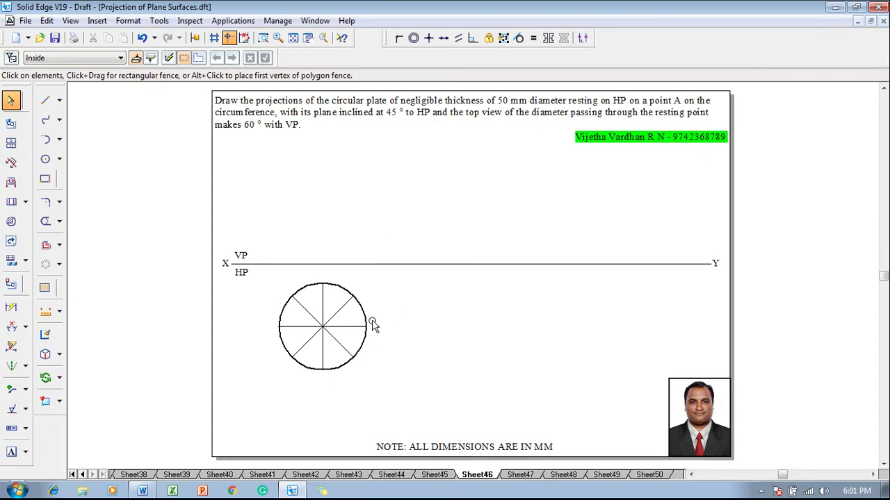
# Step: Draw vertical projectors from the circle's left, lower-left, top, lower-right and right points to XY
pyautogui.click(45, 102)
pyautogui.click(121, 57)
pyautogui.click(131, 73)
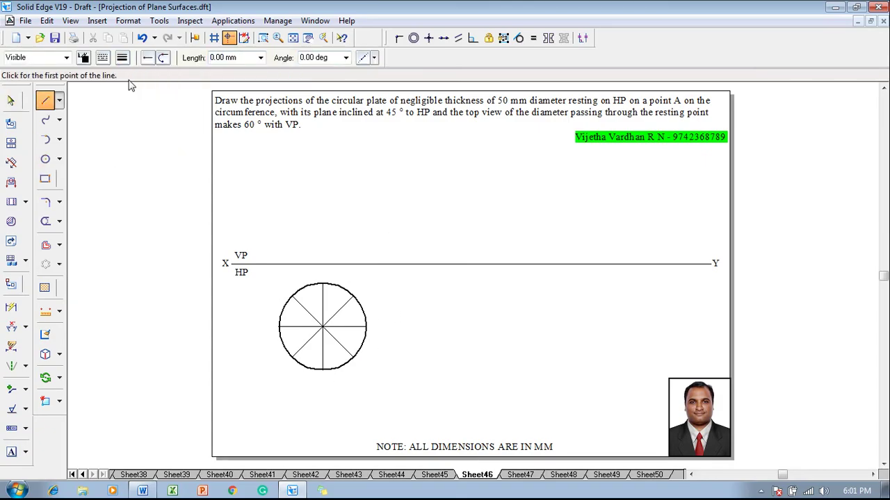
pyautogui.click(279, 325)
pyautogui.click(279, 264)
pyautogui.rightClick(303, 317)
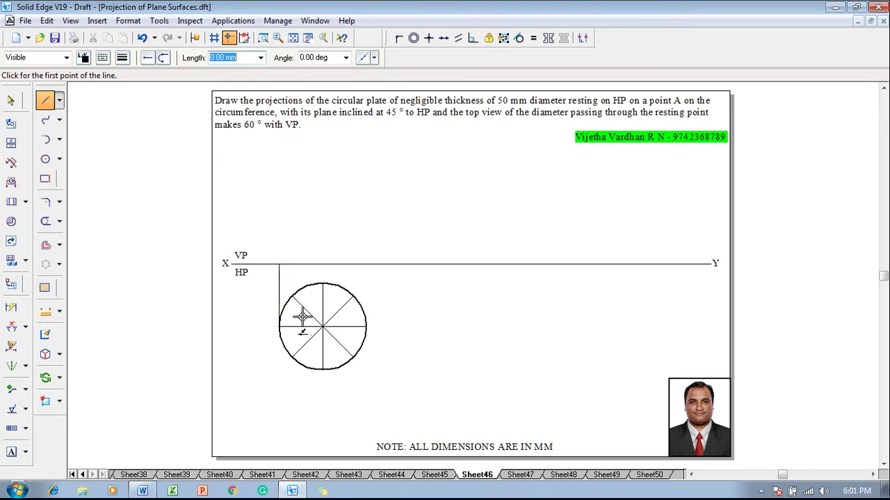
pyautogui.click(291, 358)
pyautogui.click(292, 265)
pyautogui.rightClick(323, 278)
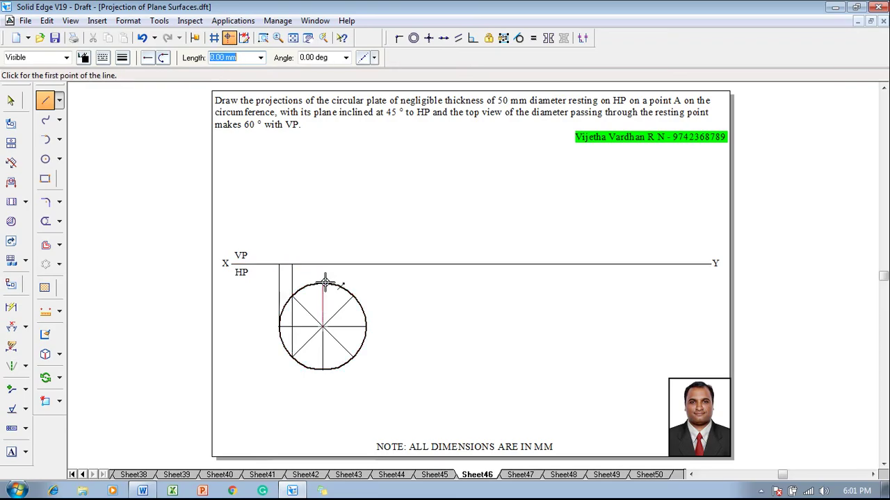
pyautogui.click(324, 283)
pyautogui.click(323, 264)
pyautogui.rightClick(337, 289)
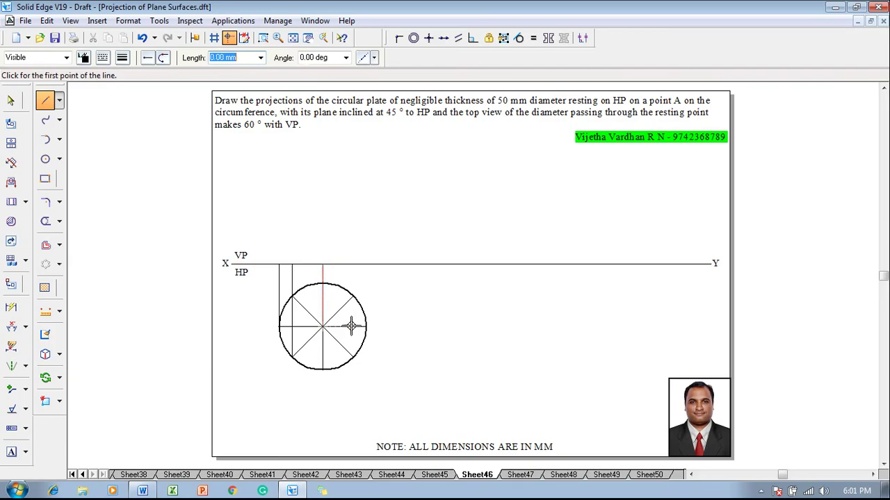
pyautogui.click(353, 356)
pyautogui.click(353, 264)
pyautogui.rightClick(364, 302)
pyautogui.click(366, 325)
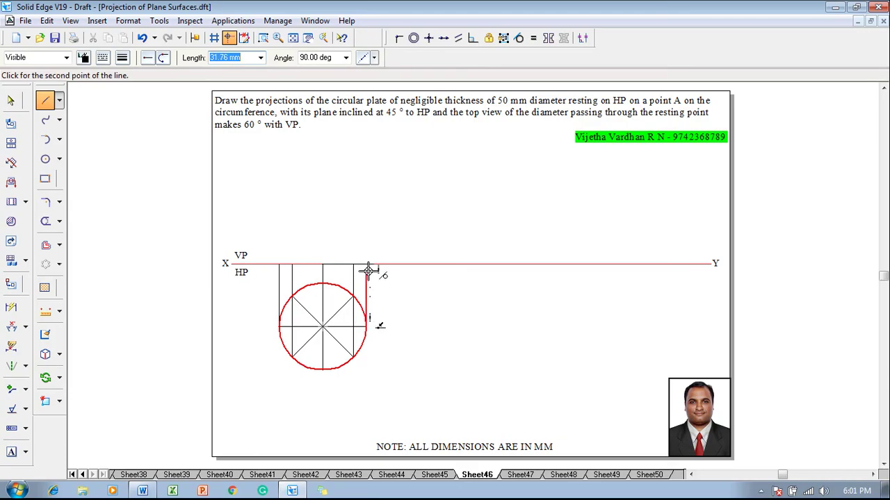
pyautogui.click(367, 265)
pyautogui.rightClick(397, 244)
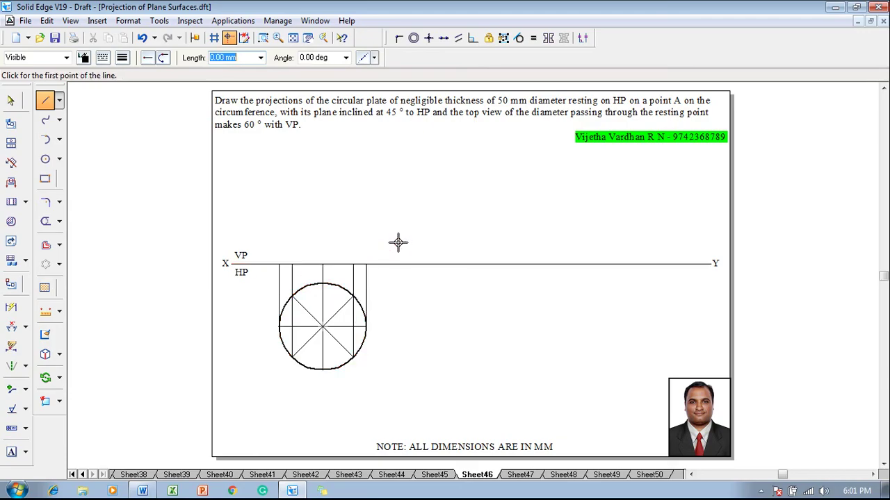
# Step: Draw a 0.50 mm thick line along the XY line between the projectors
pyautogui.click(122, 57)
pyautogui.click(135, 108)
pyautogui.click(292, 265)
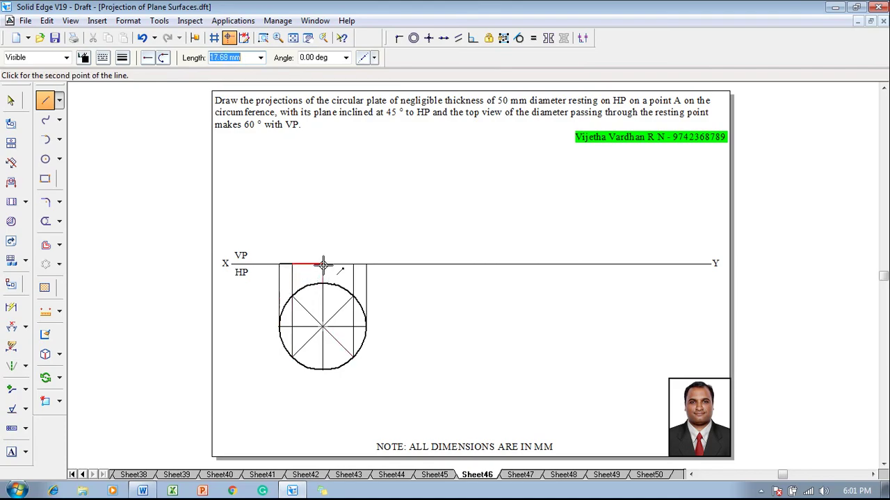
pyautogui.click(354, 265)
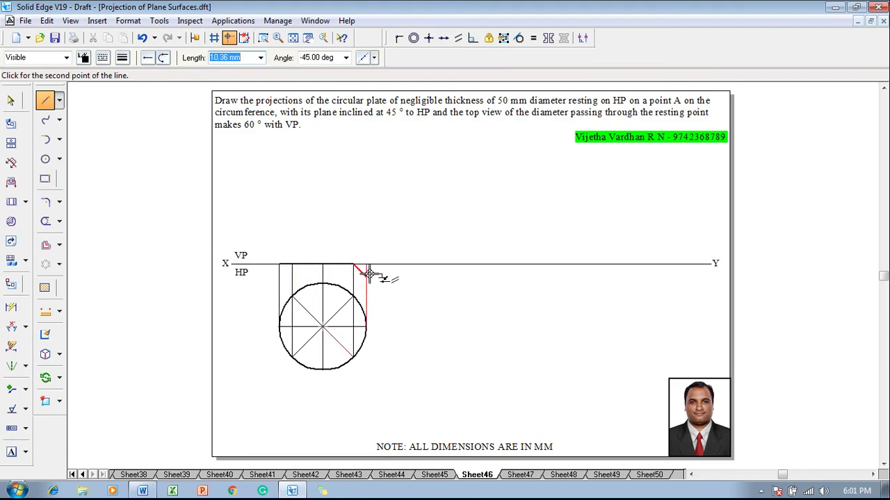
pyautogui.rightClick(378, 248)
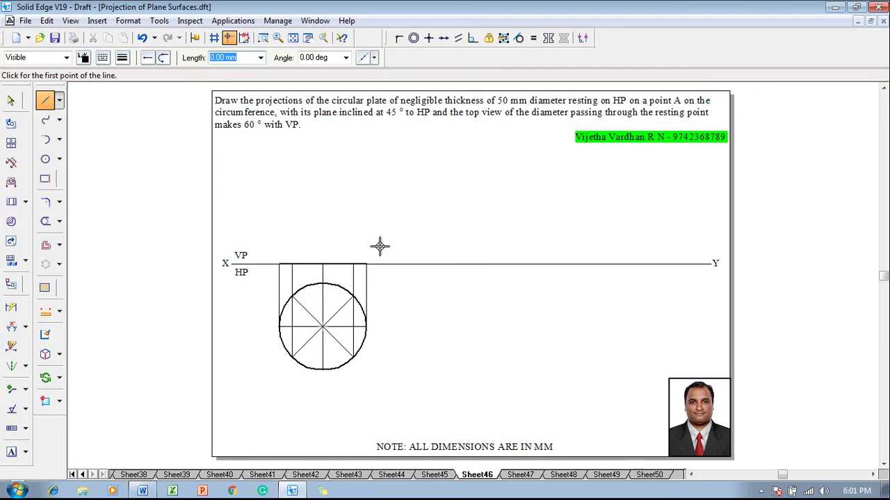
pyautogui.press('Escape')
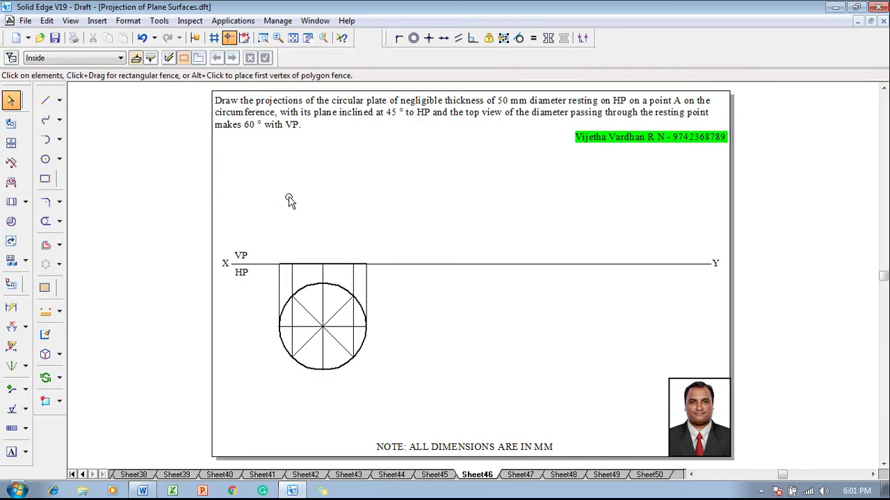
# Step: Add a Smart Dimension showing ø 50 on the circle, placed beside it
pyautogui.click(11, 308)
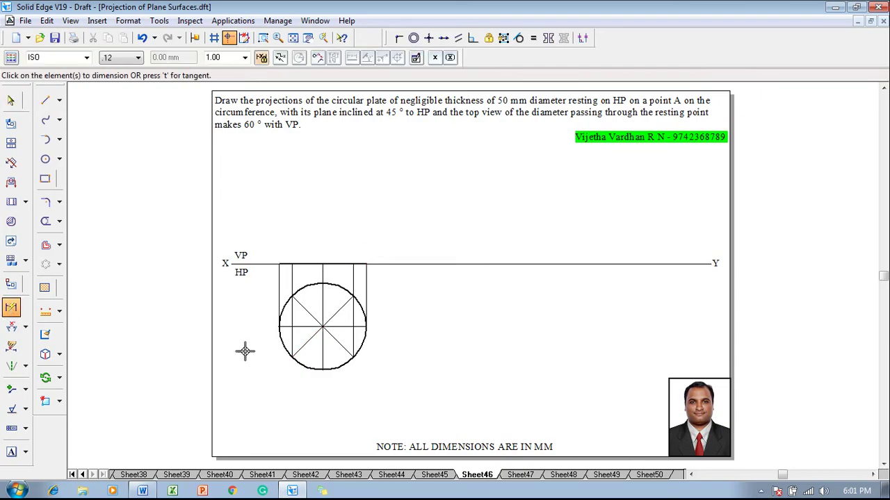
pyautogui.click(301, 365)
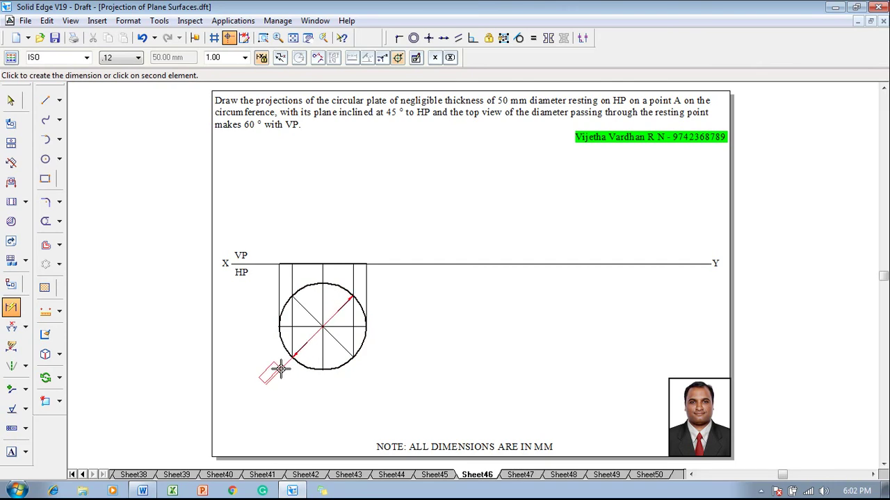
pyautogui.click(270, 366)
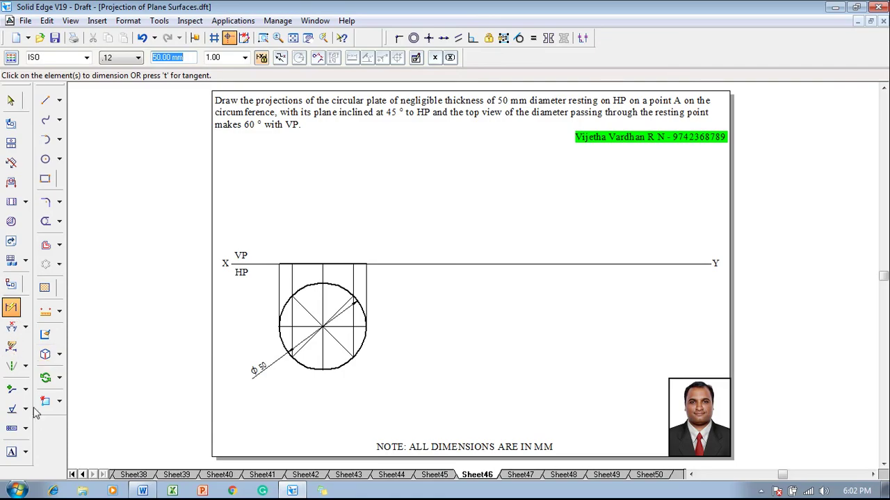
# Step: Label the circle's division points a through g with text
pyautogui.click(11, 452)
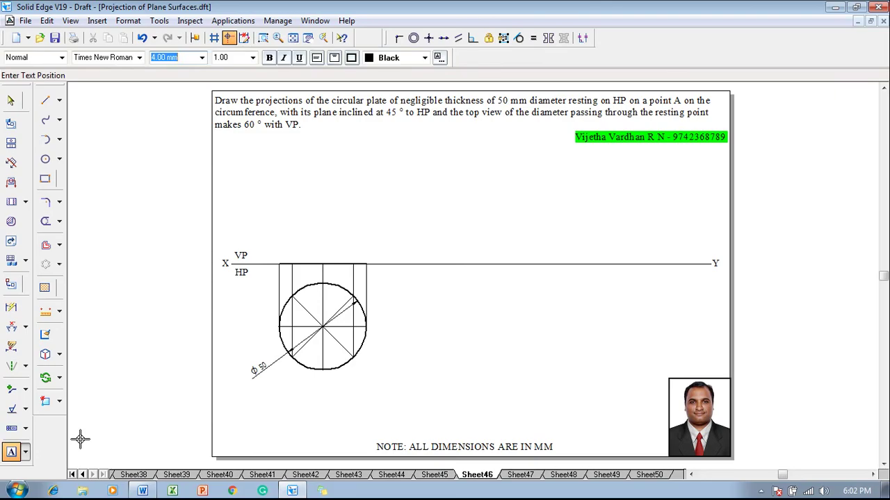
pyautogui.click(271, 323)
pyautogui.write('a')
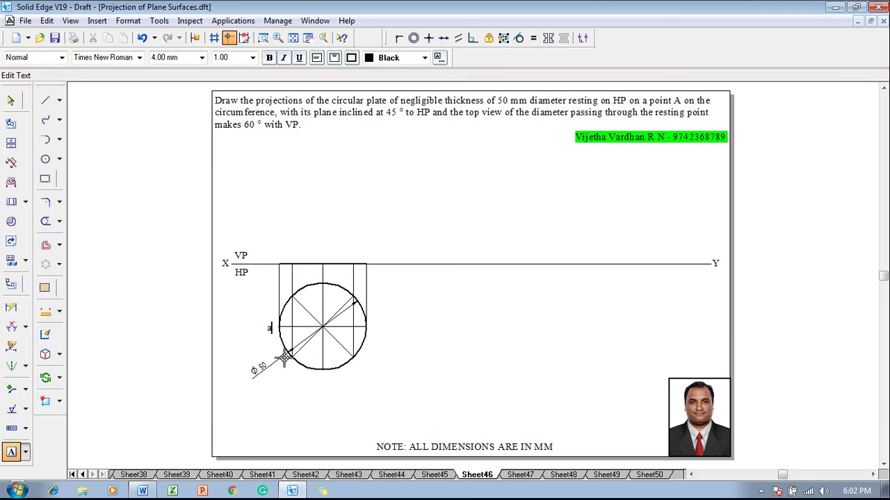
pyautogui.click(282, 359)
pyautogui.write('b')
pyautogui.click(321, 372)
pyautogui.write('c')
pyautogui.click(359, 361)
pyautogui.write('d')
pyautogui.click(371, 326)
pyautogui.write('e')
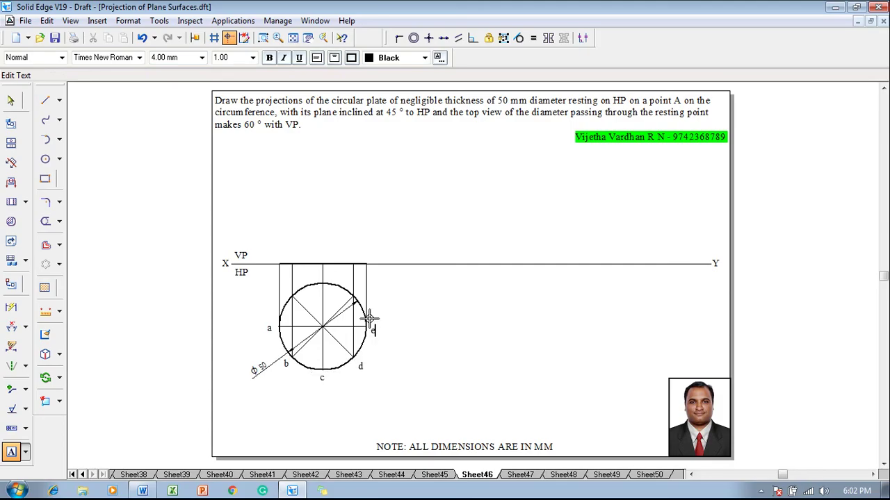
pyautogui.click(355, 285)
pyautogui.write('f')
pyautogui.click(313, 272)
pyautogui.write('g')
# Step: Label point h and write a' b'(h') c'(g') d'(f') e' above the XY line
pyautogui.click(284, 285)
pyautogui.write('h')
pyautogui.write("a'")
pyautogui.write(" b'(h'")
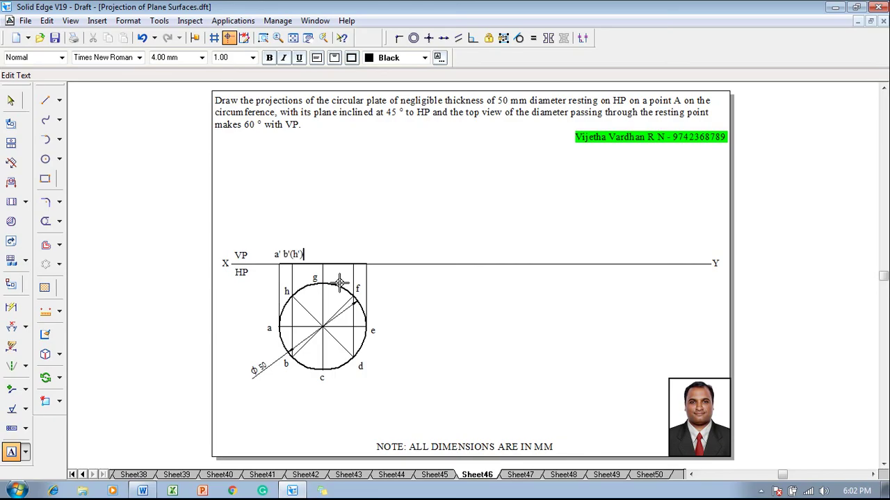
pyautogui.write(') c')
pyautogui.write("'(g')  d'")
pyautogui.write("(f')   ")
pyautogui.write("e'")
pyautogui.press('Escape')
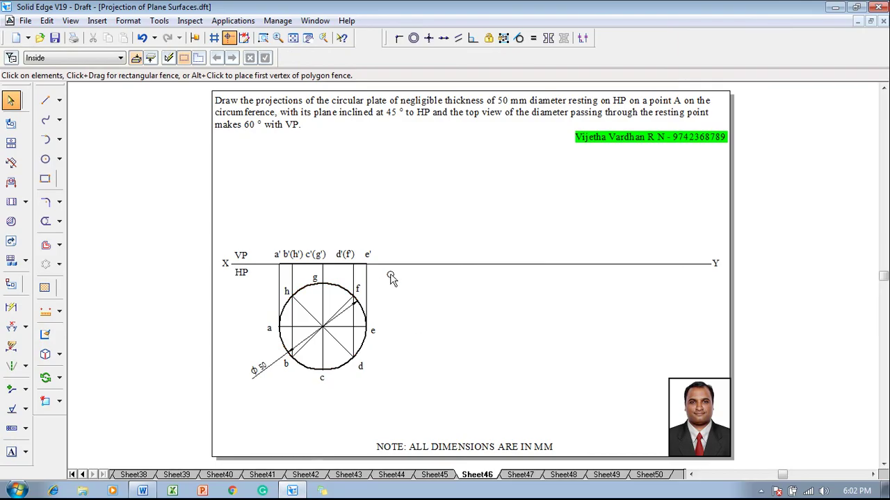
# Step: Copy the labelled front-view edge further right along the XY line
pyautogui.click(346, 257)
pyautogui.click(409, 236)
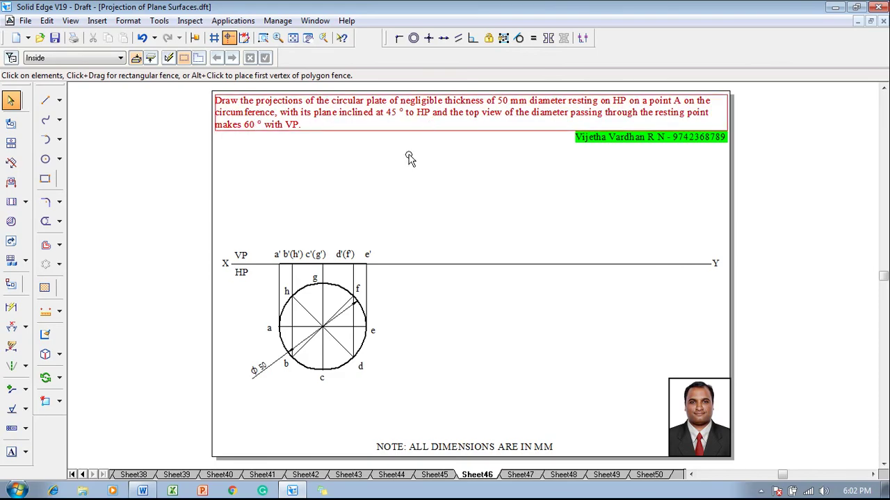
pyautogui.moveTo(268, 243); pyautogui.dragTo(388, 273)
pyautogui.click(59, 379)
pyautogui.click(95, 376)
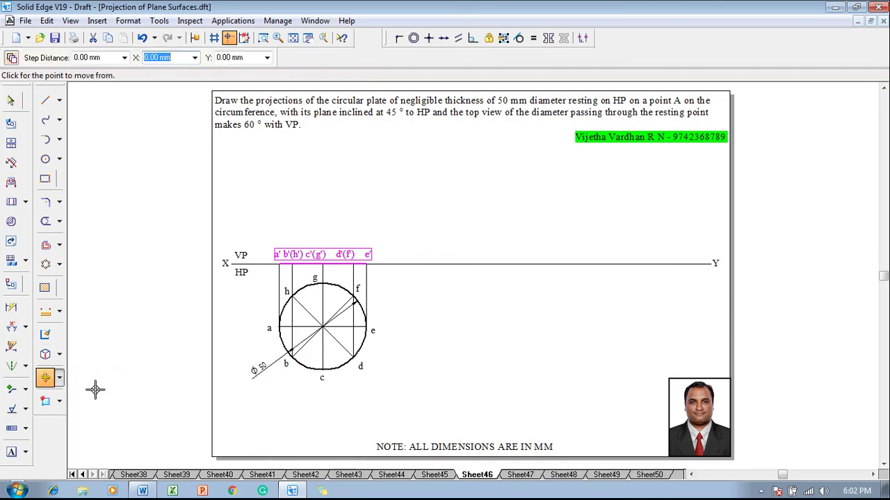
pyautogui.click(279, 264)
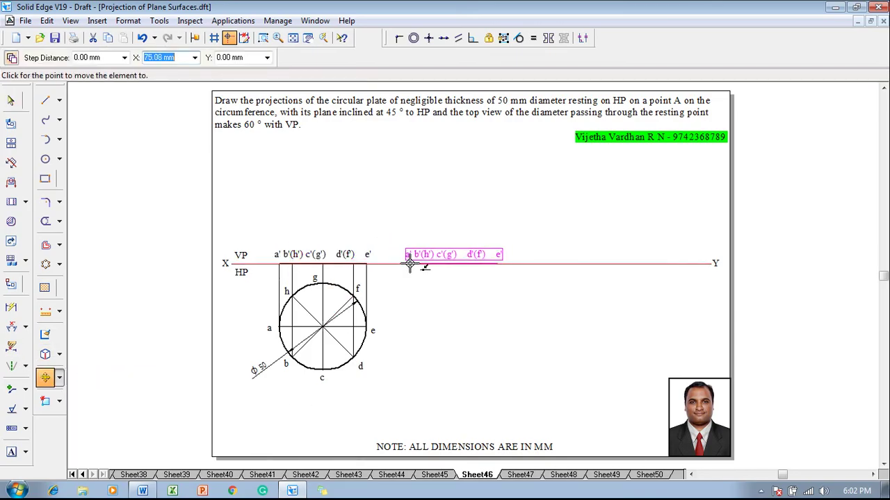
pyautogui.click(410, 264)
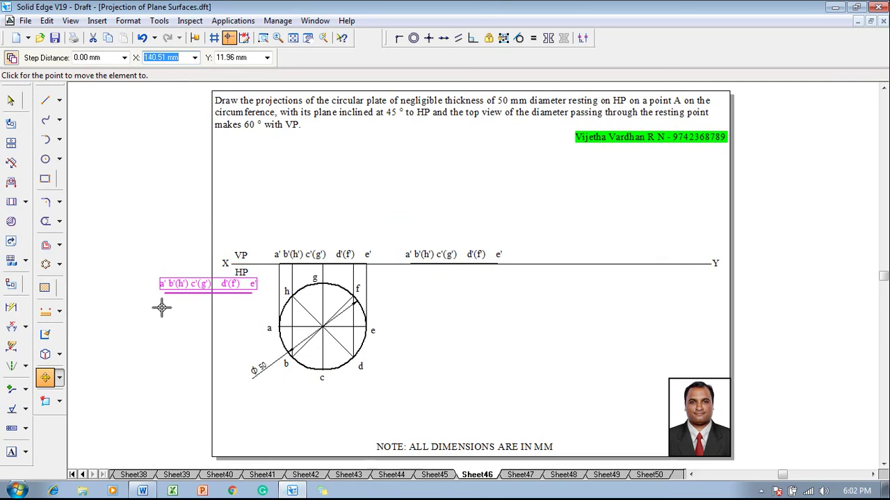
# Step: Rotate the copy 45° about its left end on the XY line
pyautogui.click(61, 383)
pyautogui.click(96, 393)
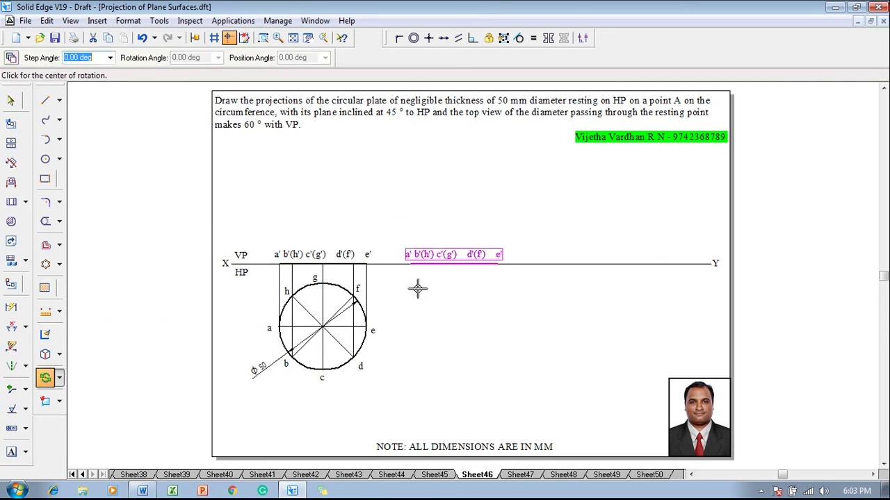
pyautogui.click(410, 264)
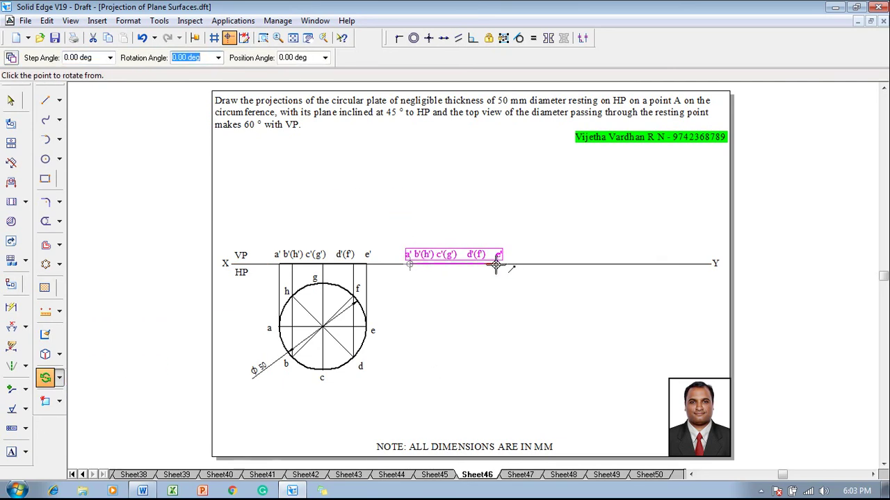
pyautogui.write('4')
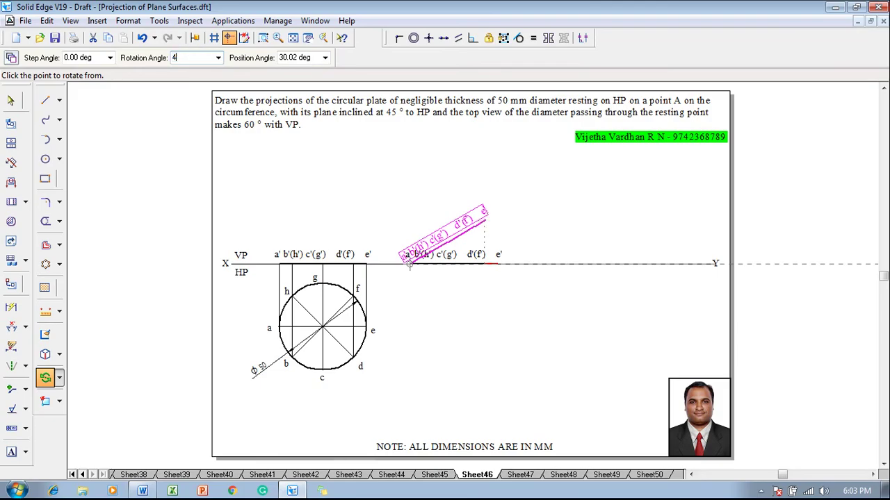
pyautogui.write('5')
pyautogui.press('Tab')
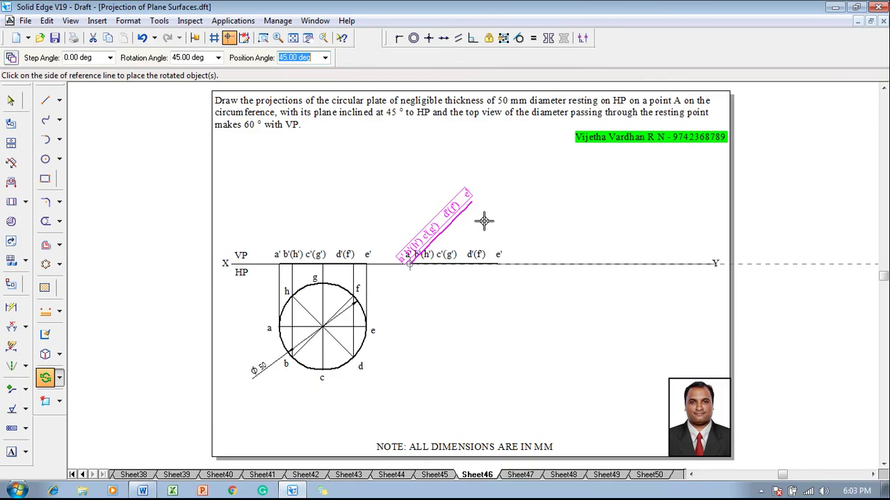
pyautogui.click(484, 221)
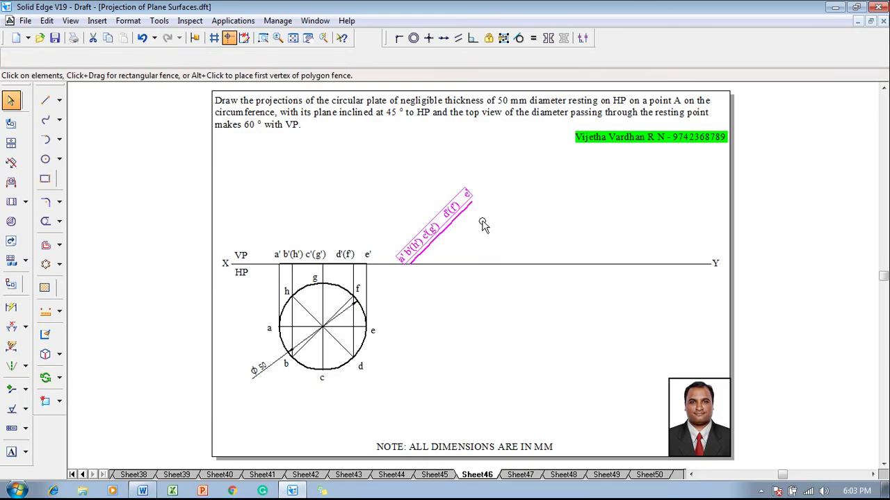
# Step: Drop projectors from e', a' and d'(f'), joining horizontals from points e and d
pyautogui.click(45, 100)
pyautogui.click(122, 57)
pyautogui.click(127, 89)
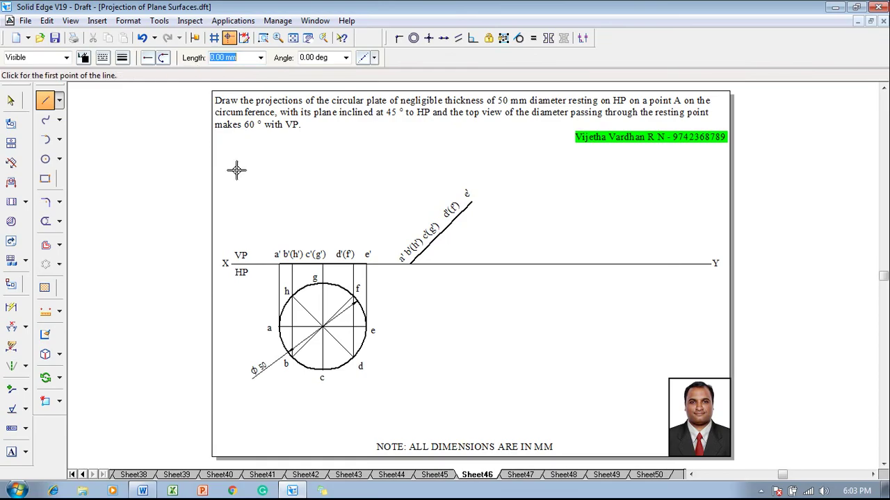
pyautogui.click(471, 202)
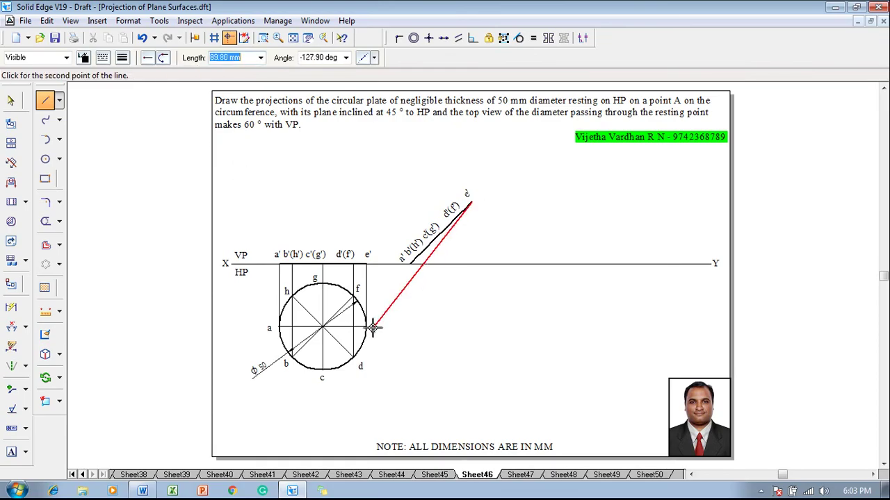
pyautogui.click(471, 326)
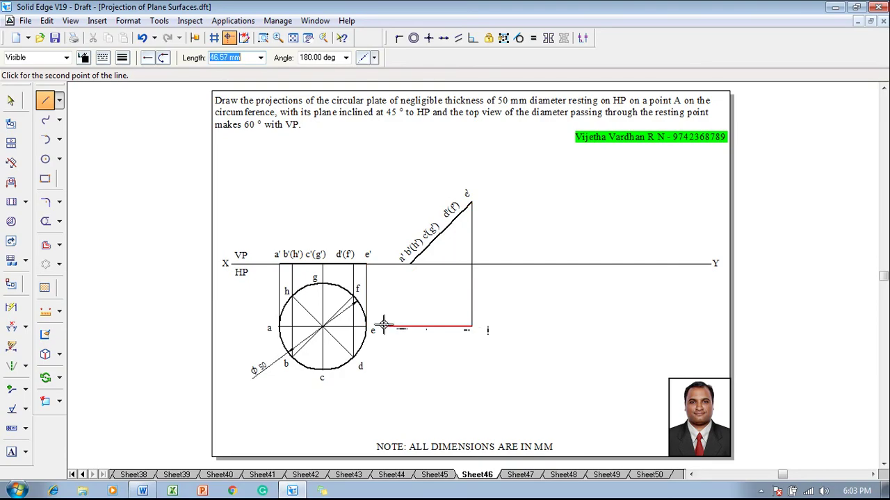
pyautogui.click(410, 326)
pyautogui.rightClick(409, 326)
pyautogui.click(410, 264)
pyautogui.rightClick(431, 313)
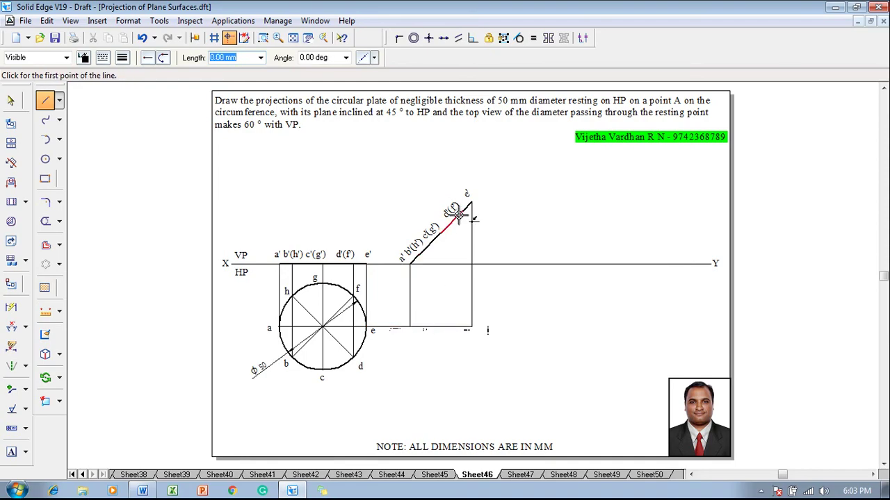
pyautogui.click(462, 212)
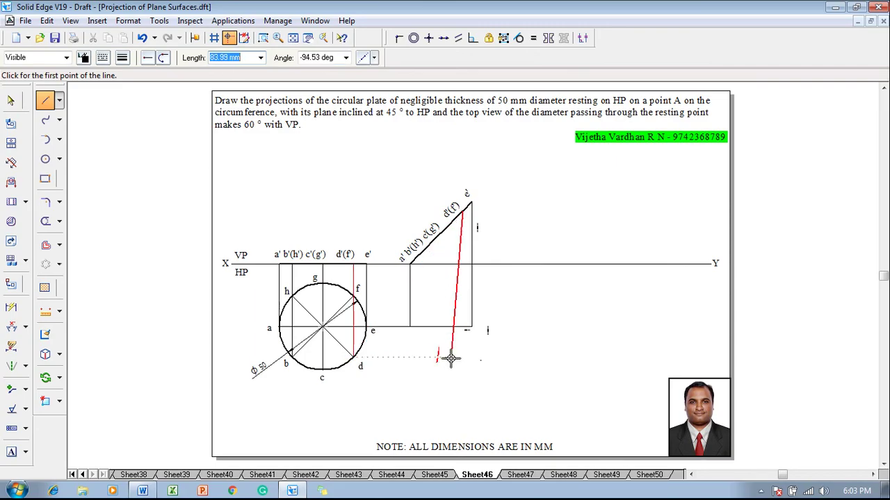
pyautogui.click(463, 358)
pyautogui.click(291, 357)
pyautogui.rightClick(384, 369)
# Step: Add projectors from b'(h') and c'(g') with horizontals from points h and c
pyautogui.click(418, 256)
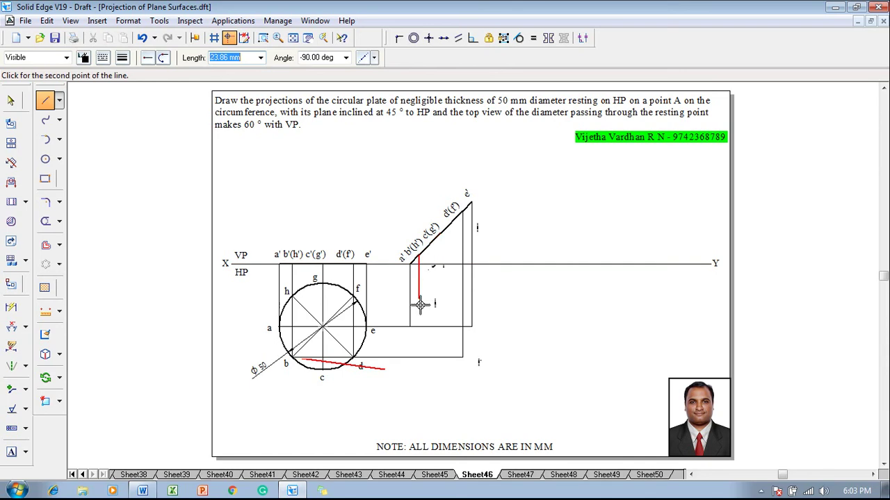
pyautogui.click(418, 358)
pyautogui.rightClick(470, 255)
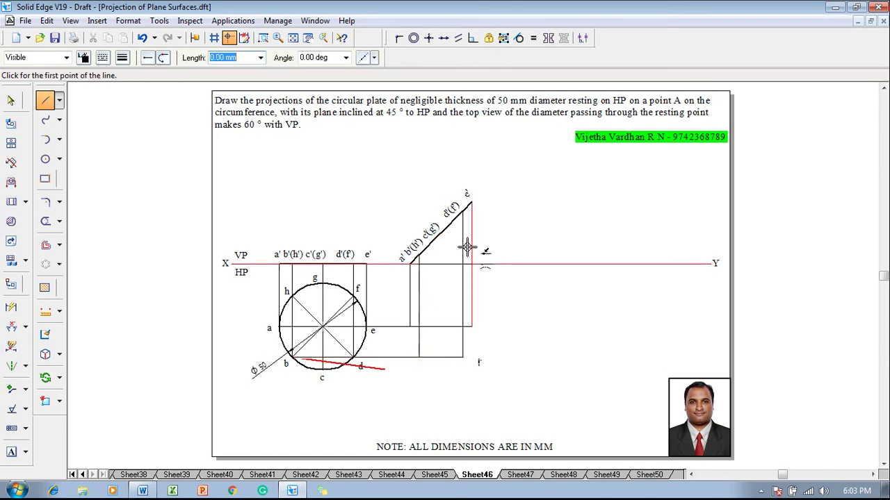
pyautogui.click(292, 296)
pyautogui.click(463, 296)
pyautogui.rightClick(453, 282)
pyautogui.click(440, 234)
pyautogui.click(438, 371)
pyautogui.click(323, 371)
pyautogui.rightClick(348, 306)
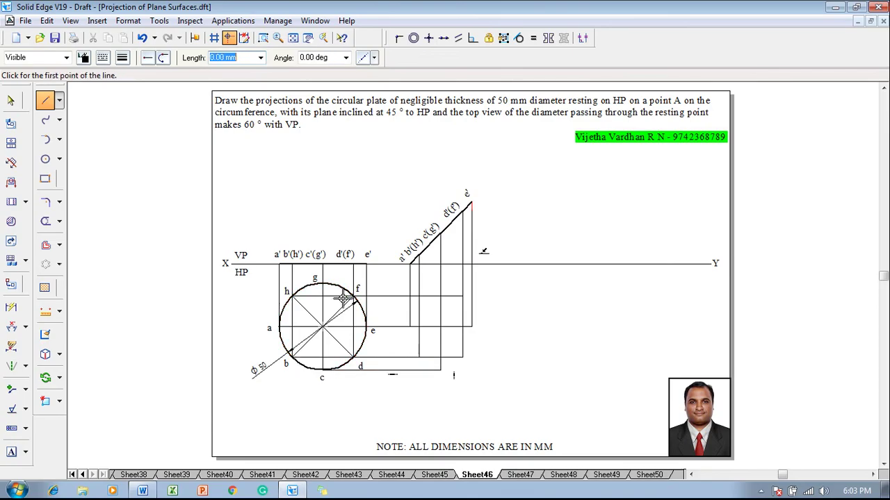
pyautogui.click(323, 283)
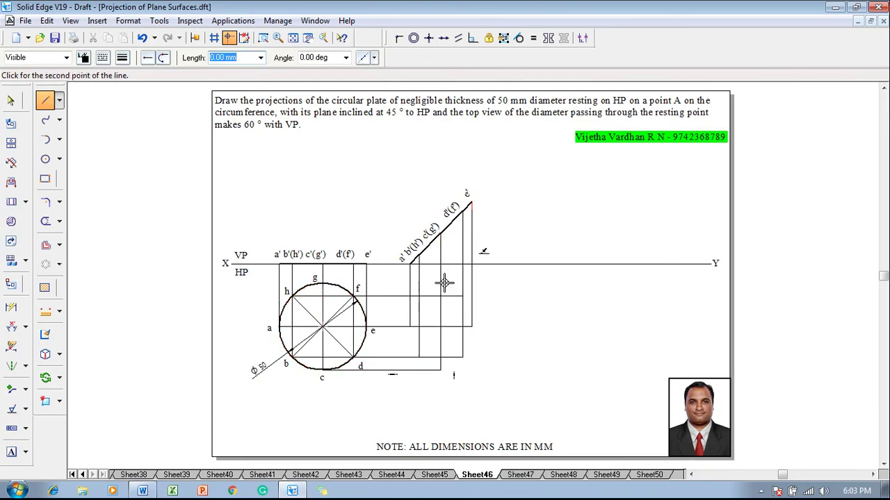
pyautogui.rightClick(512, 338)
pyautogui.press('Escape')
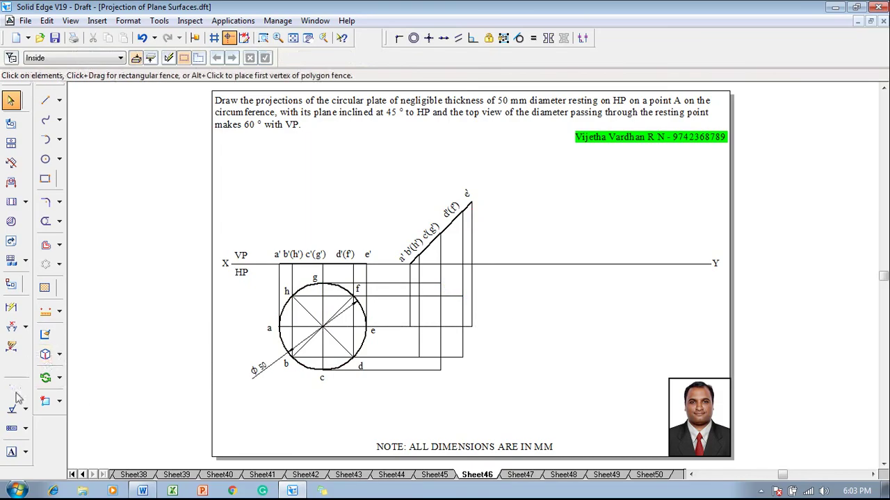
# Step: Place labels a, d and h at their projector intersections for the new top view
pyautogui.click(11, 451)
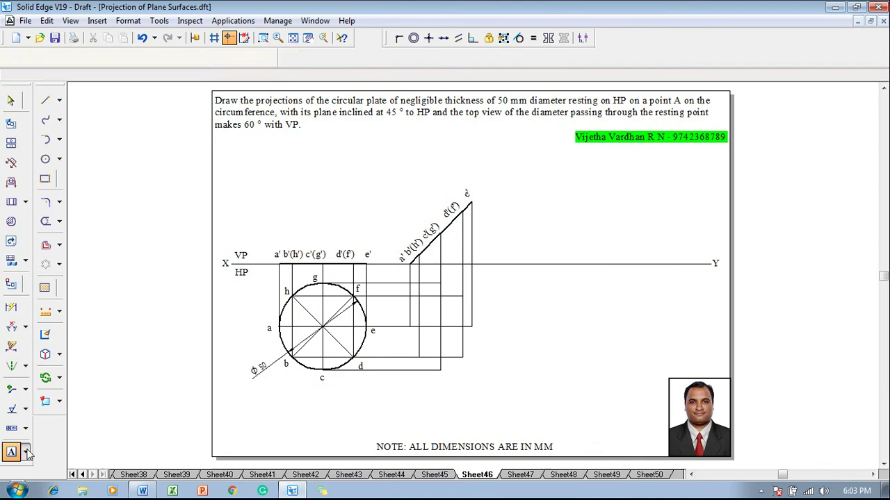
pyautogui.click(399, 313)
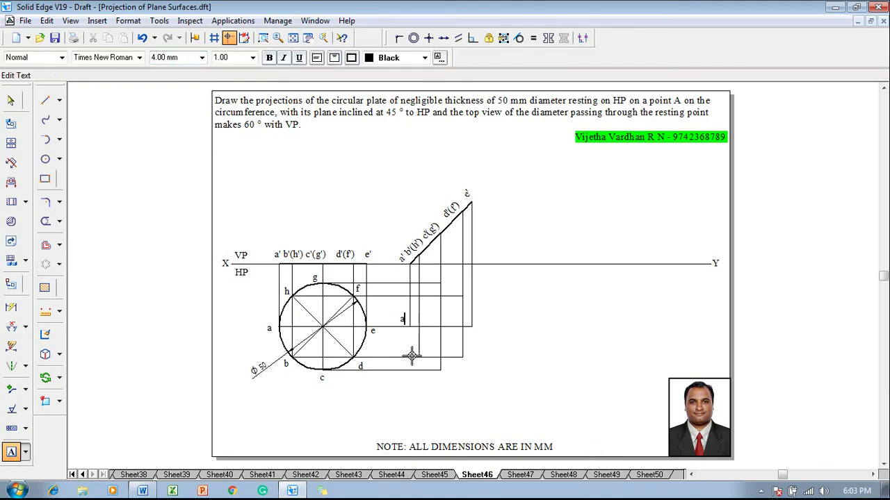
pyautogui.click(468, 351)
pyautogui.write('d')
pyautogui.click(413, 284)
pyautogui.write('h')
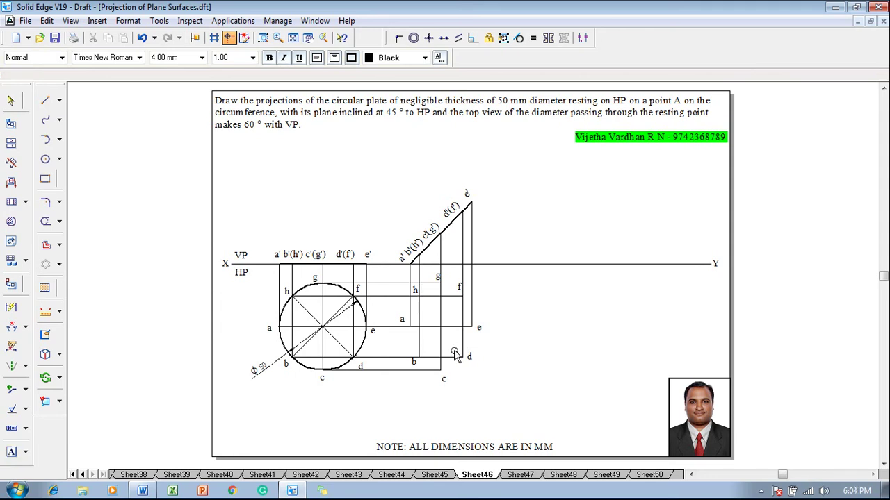
pyautogui.press('Escape')
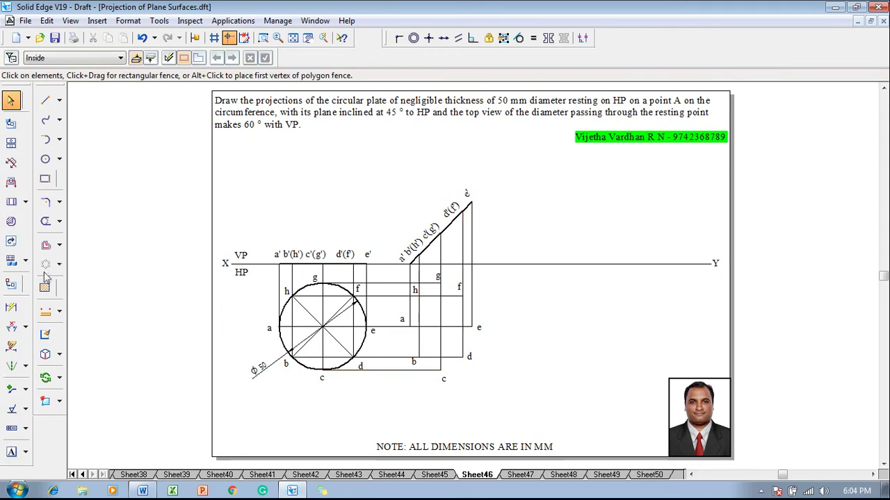
# Step: Draw a centre-point ellipse with major axis ending at e and minor axis at g
pyautogui.click(60, 140)
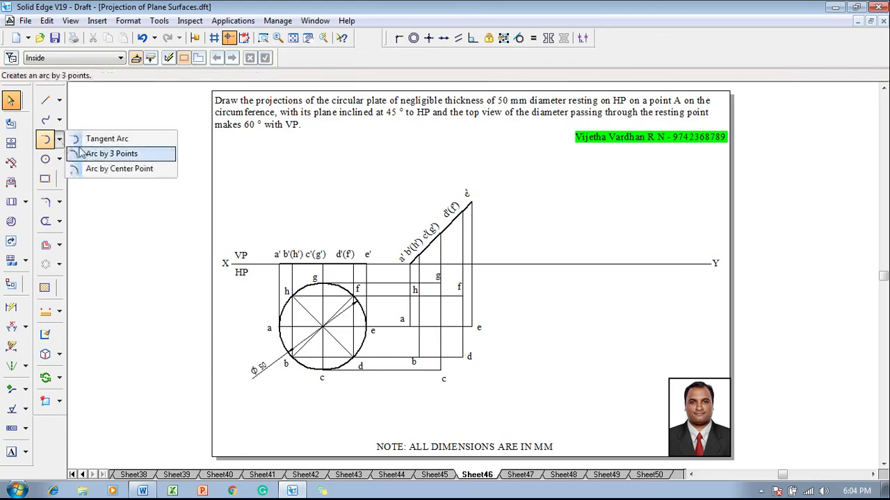
pyautogui.click(59, 159)
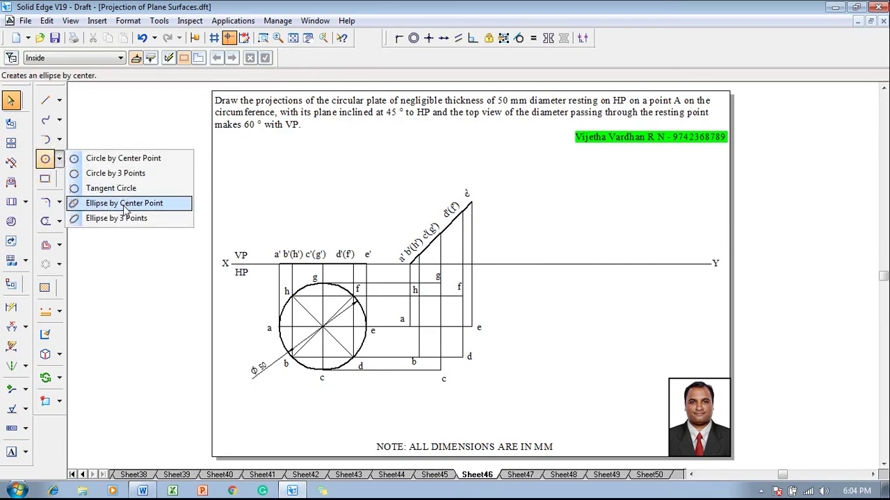
pyautogui.click(125, 204)
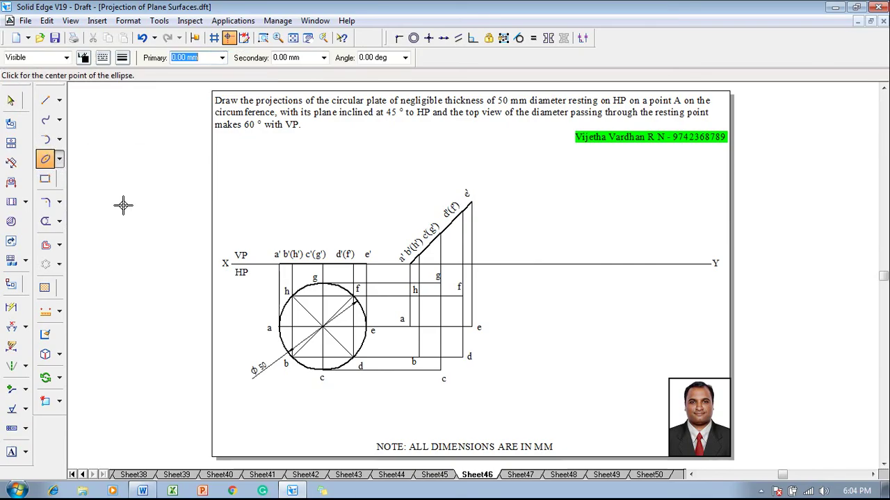
pyautogui.click(440, 324)
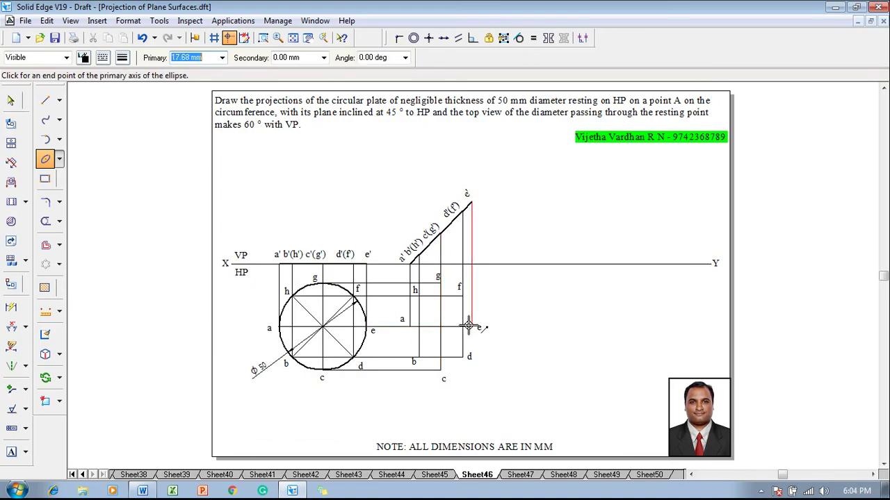
pyautogui.click(469, 325)
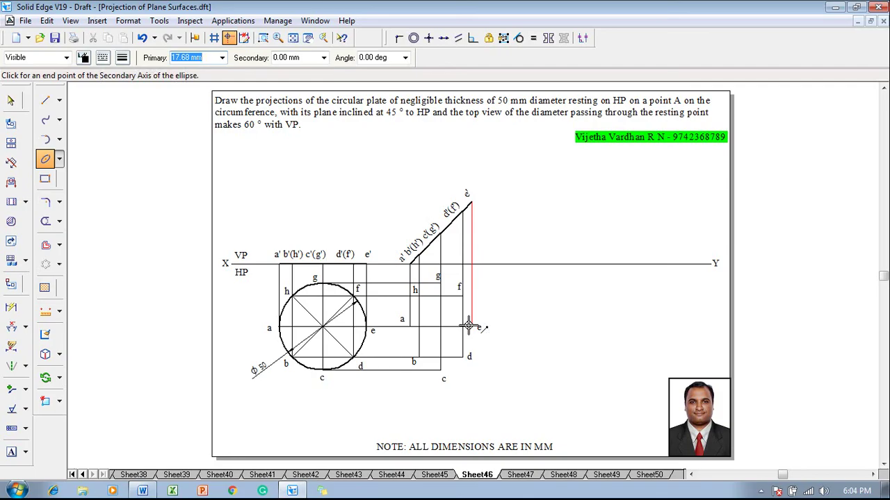
pyautogui.click(437, 282)
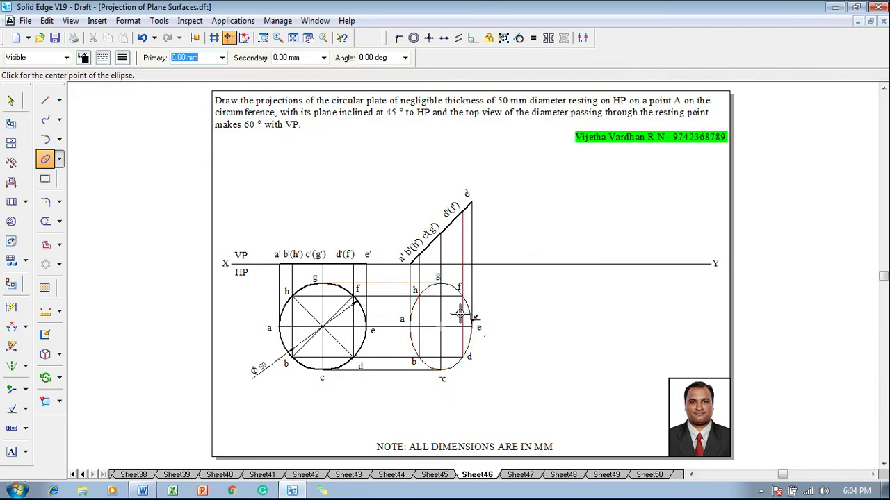
pyautogui.press('Escape')
# Step: Set the ellipse outline width to 0.50 mm
pyautogui.click(464, 306)
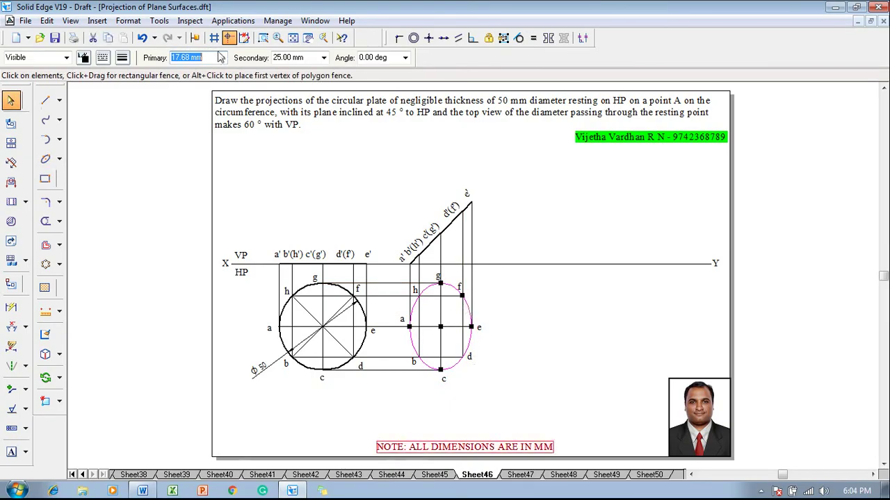
pyautogui.click(121, 57)
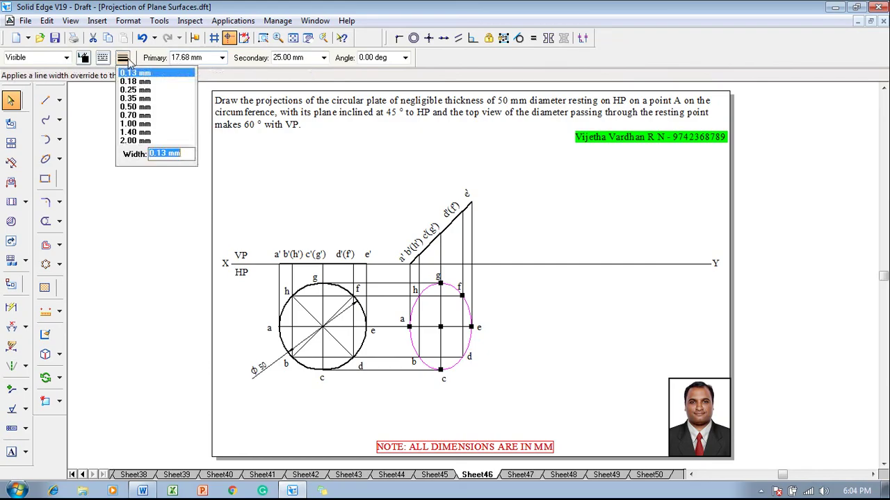
pyautogui.click(139, 108)
pyautogui.click(557, 197)
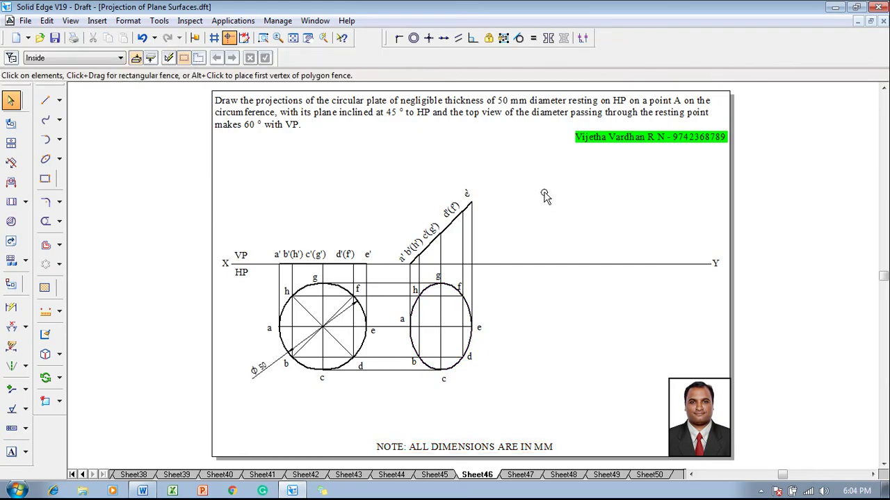
# Step: Add a 45° angle dimension between the tilted front-view edge and the XY line
pyautogui.click(11, 327)
pyautogui.click(425, 251)
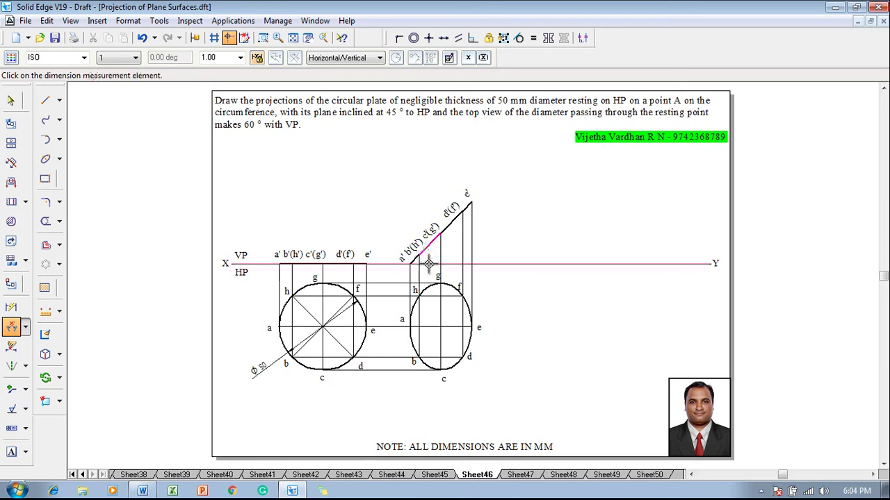
pyautogui.click(428, 263)
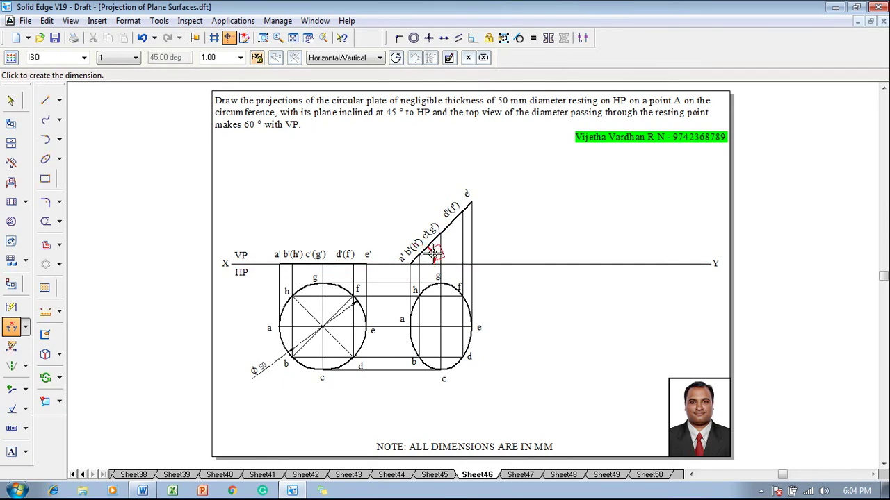
pyautogui.click(432, 255)
pyautogui.press('Escape')
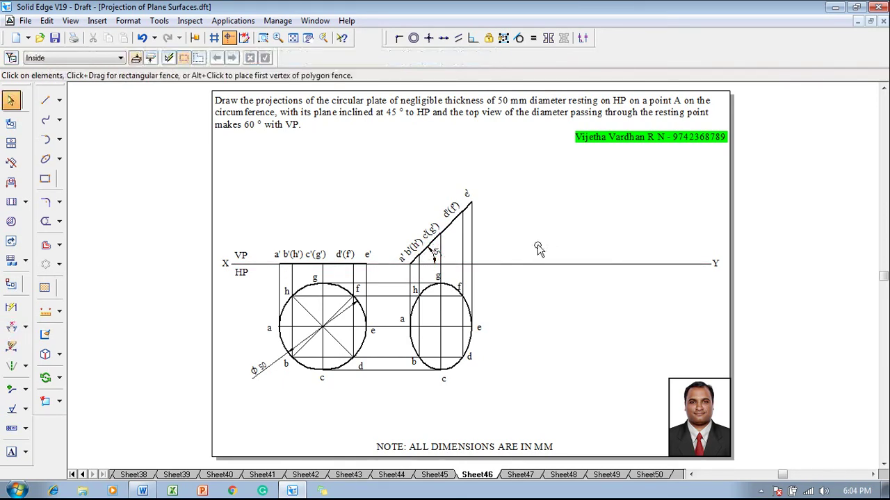
pyautogui.click(46, 100)
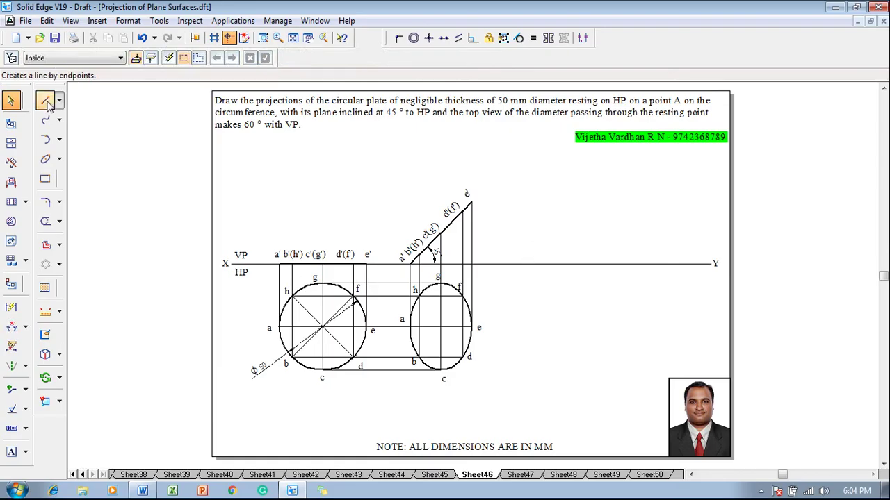
# Step: Draw a new-width line from the XY line sloping down-left at about 60°
pyautogui.click(122, 57)
pyautogui.click(145, 98)
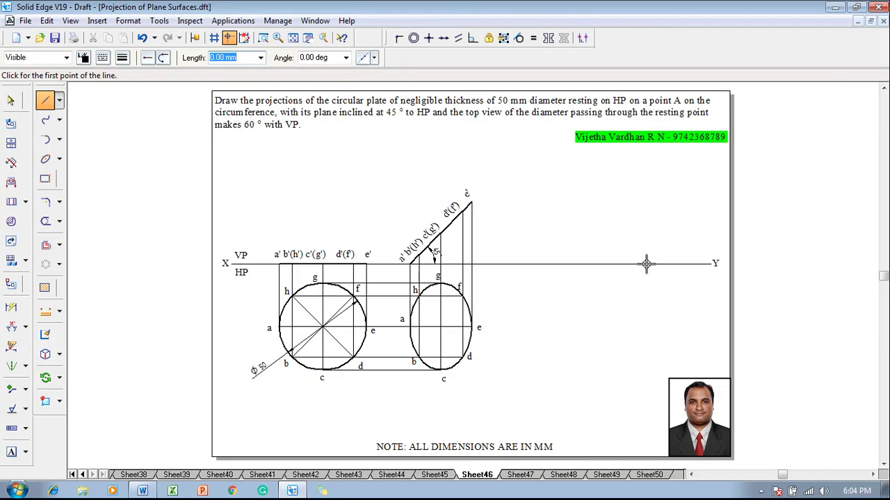
pyautogui.click(629, 265)
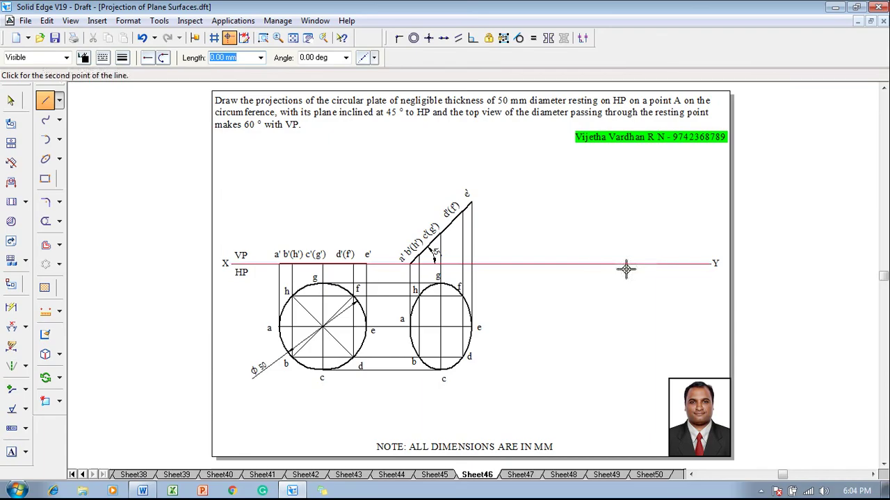
pyautogui.click(563, 382)
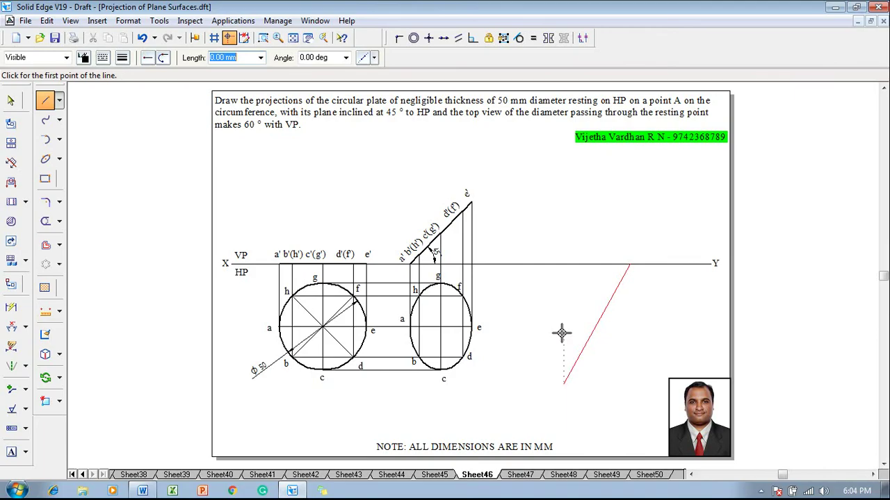
# Step: Dimension the 60° angle between the sloping line and XY, then fence-select the top-view ellipse
pyautogui.click(12, 328)
pyautogui.click(620, 281)
pyautogui.click(605, 265)
pyautogui.click(611, 276)
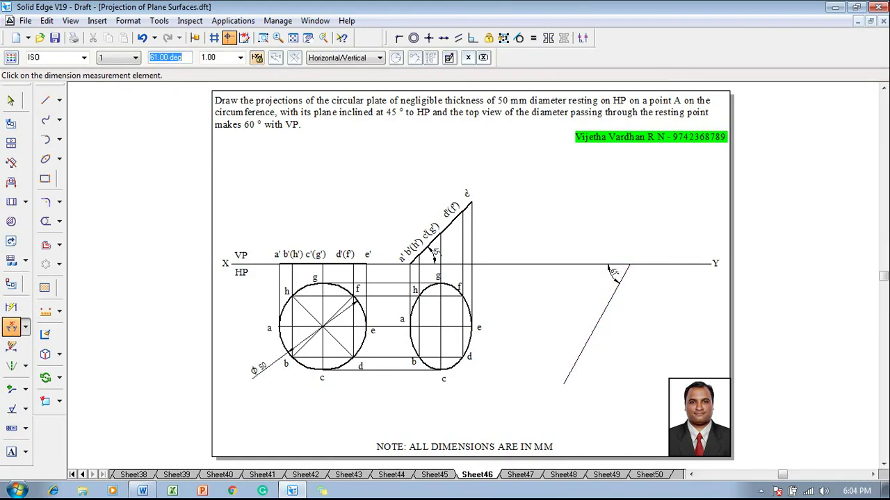
pyautogui.press('Escape')
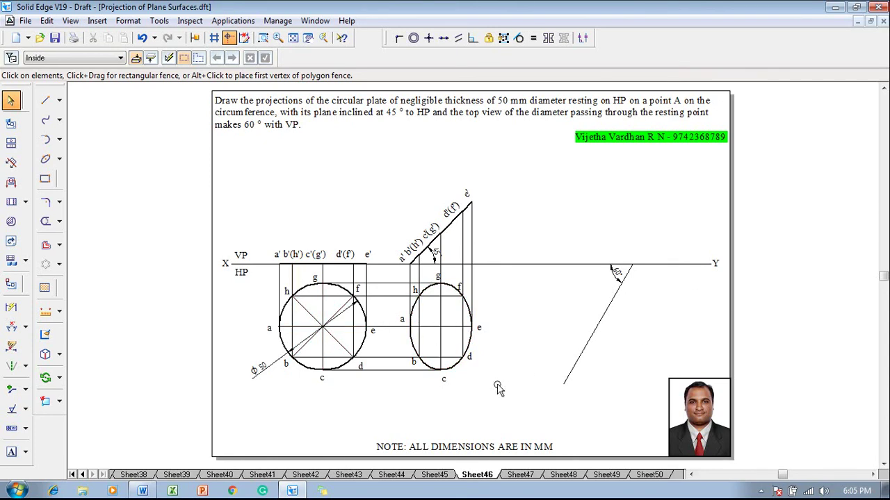
pyautogui.moveTo(497, 403); pyautogui.dragTo(394, 267)
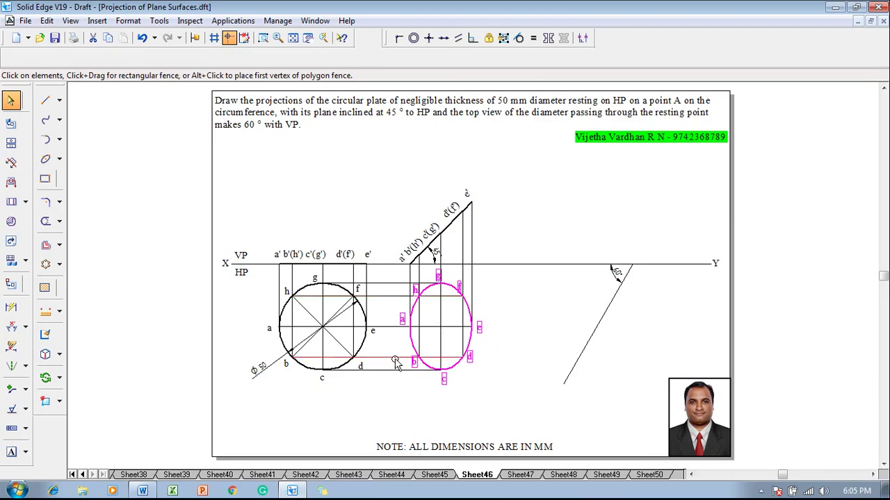
# Step: Add both horizontal projectors and move a copy from point a onto the 60° line
pyautogui.keyDown('ctrl'); pyautogui.click(386, 329); pyautogui.keyUp('ctrl')
pyautogui.keyDown('ctrl'); pyautogui.click(384, 298); pyautogui.keyUp('ctrl')
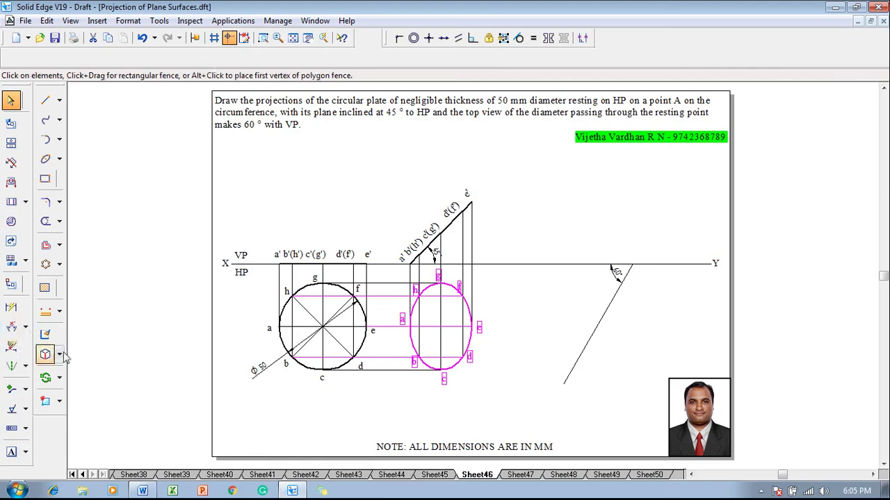
pyautogui.click(59, 378)
pyautogui.click(74, 383)
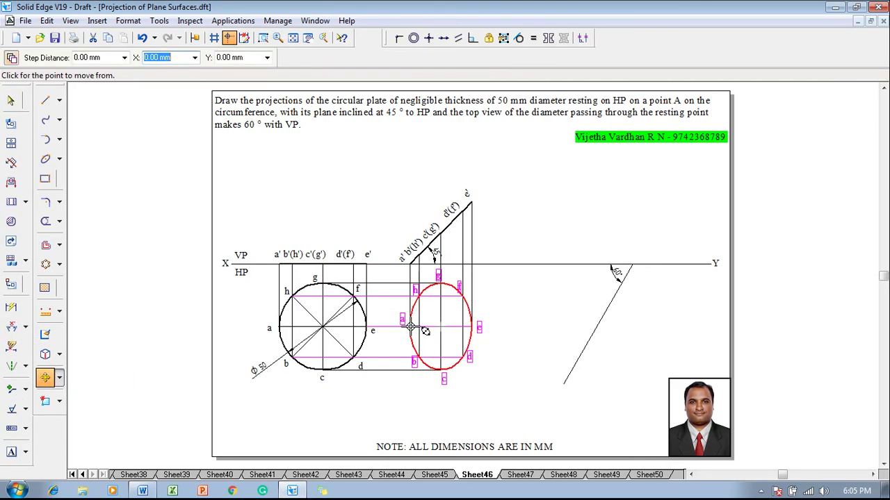
pyautogui.click(410, 327)
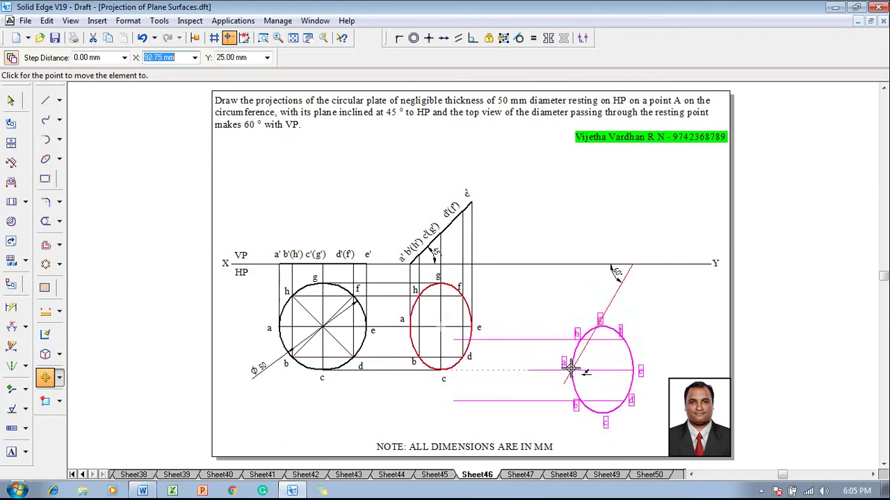
pyautogui.click(570, 371)
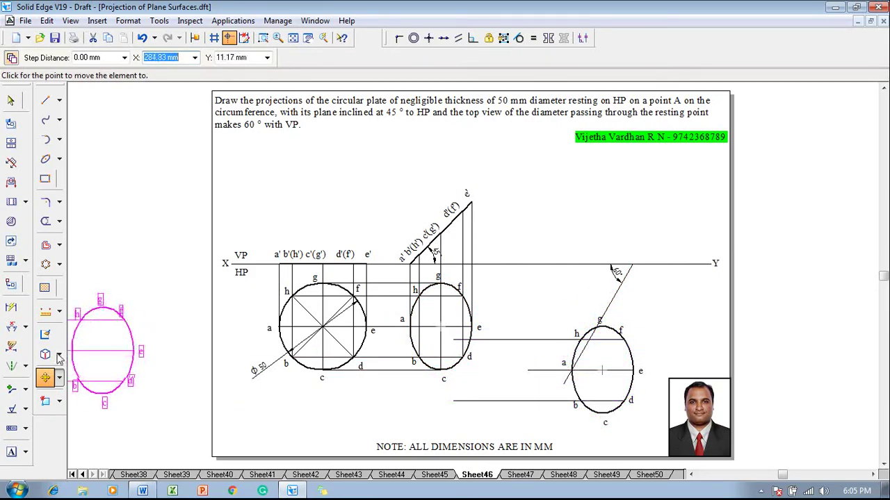
# Step: Rotate the ellipse copy 60° about point a so ac lies along the inclined line
pyautogui.click(59, 379)
pyautogui.click(94, 391)
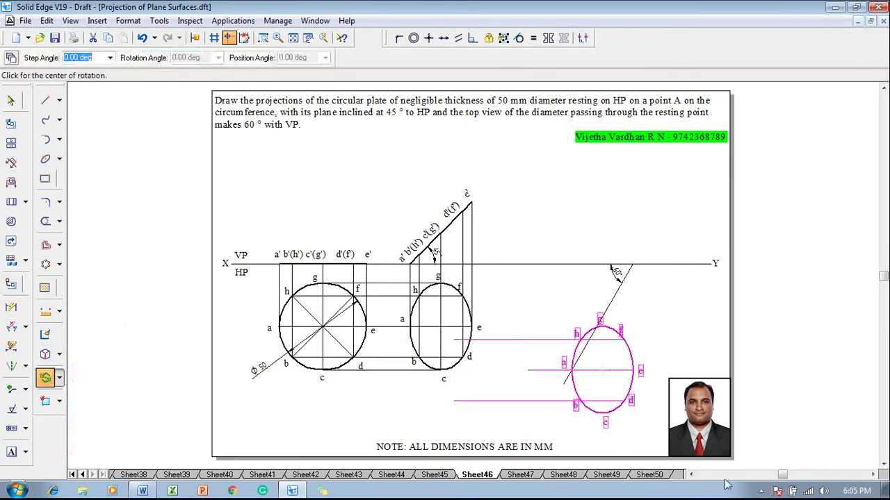
pyautogui.click(571, 372)
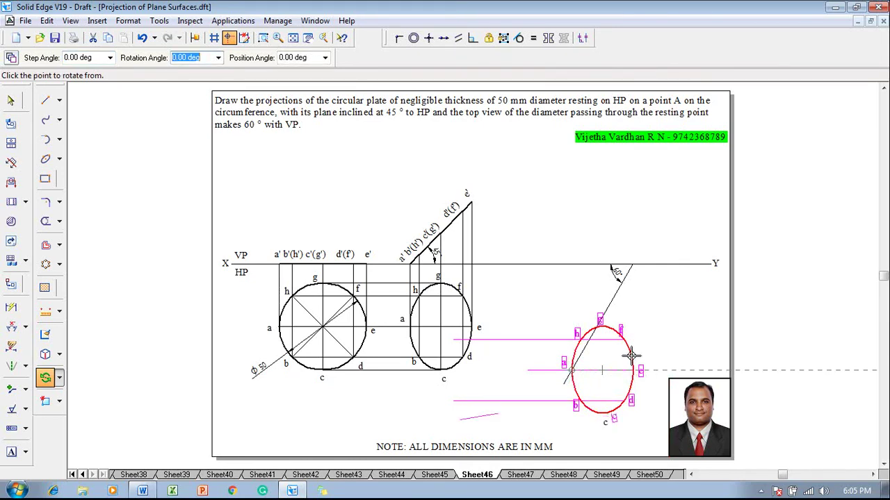
pyautogui.click(635, 372)
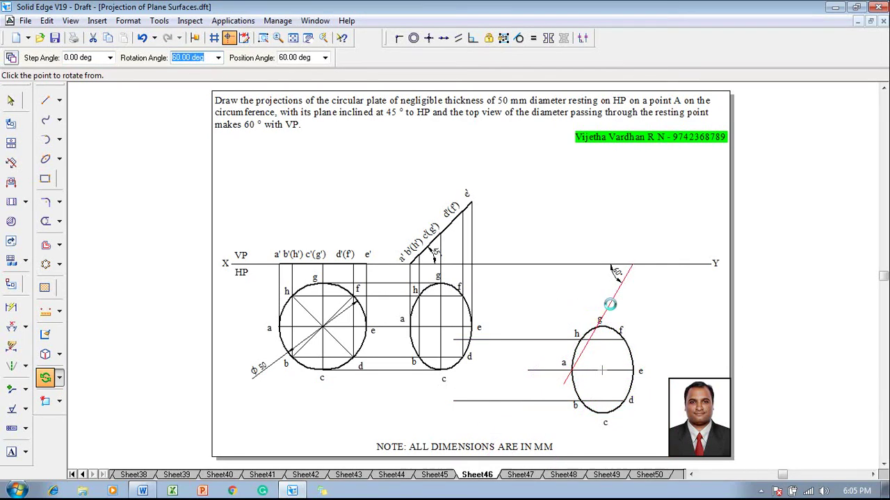
pyautogui.click(610, 304)
pyautogui.click(669, 344)
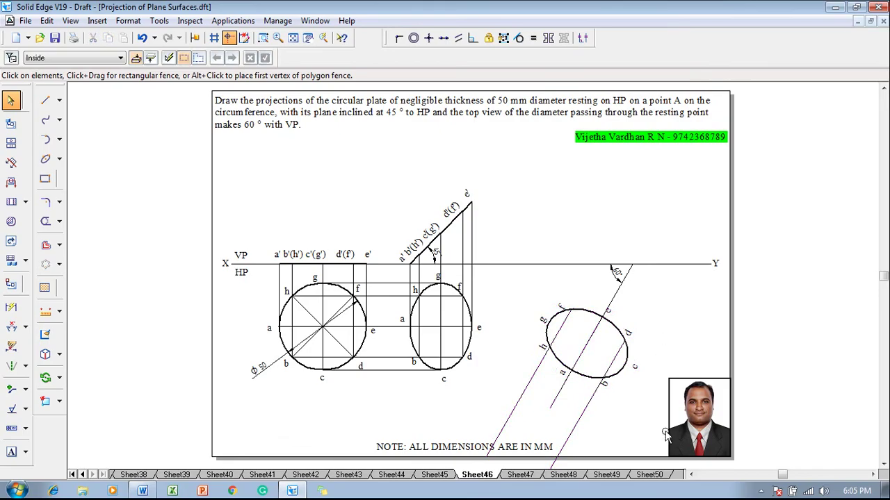
# Step: Draw projectors from the ellipse's right edge up and across to the front view, plus one from g
pyautogui.click(49, 100)
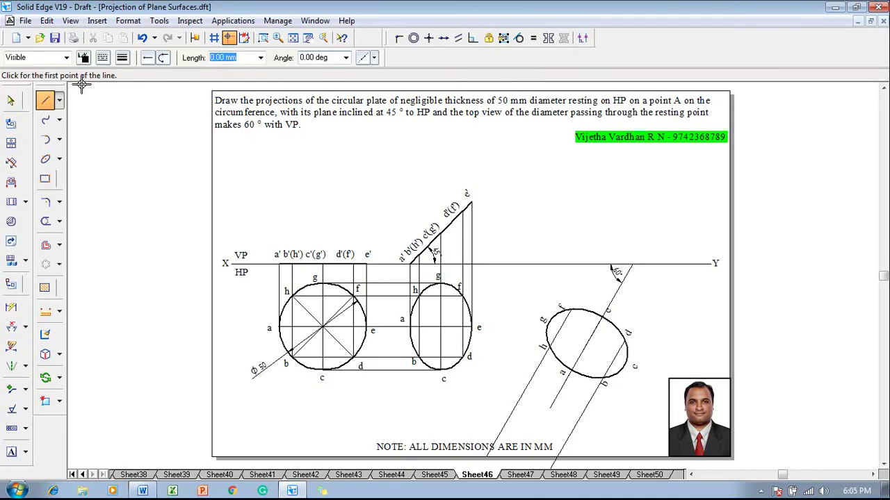
pyautogui.click(121, 57)
pyautogui.press('Escape')
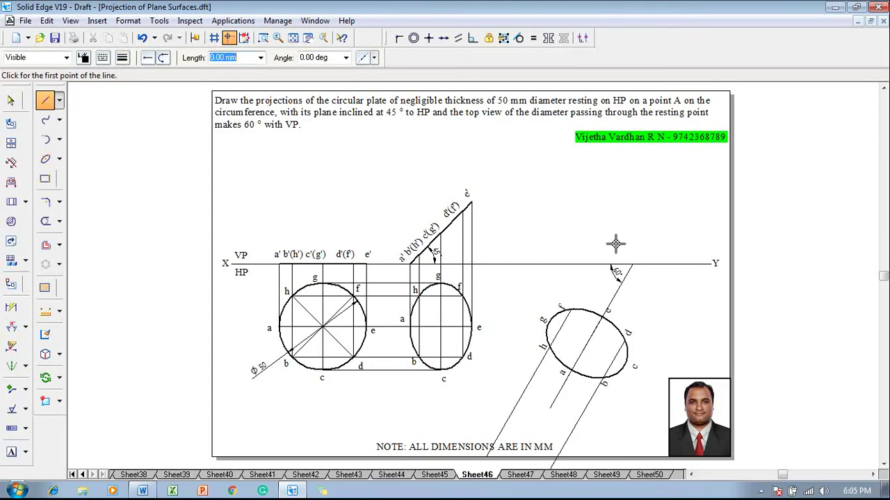
pyautogui.click(627, 359)
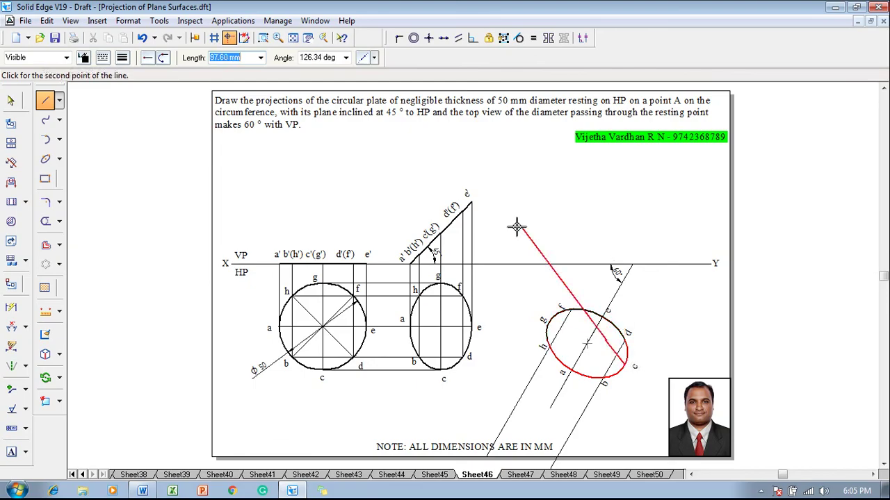
pyautogui.click(629, 232)
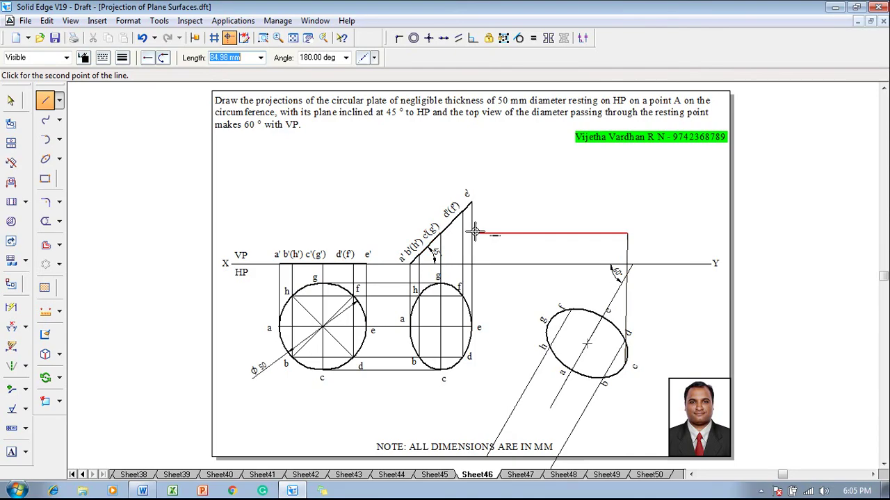
pyautogui.click(440, 233)
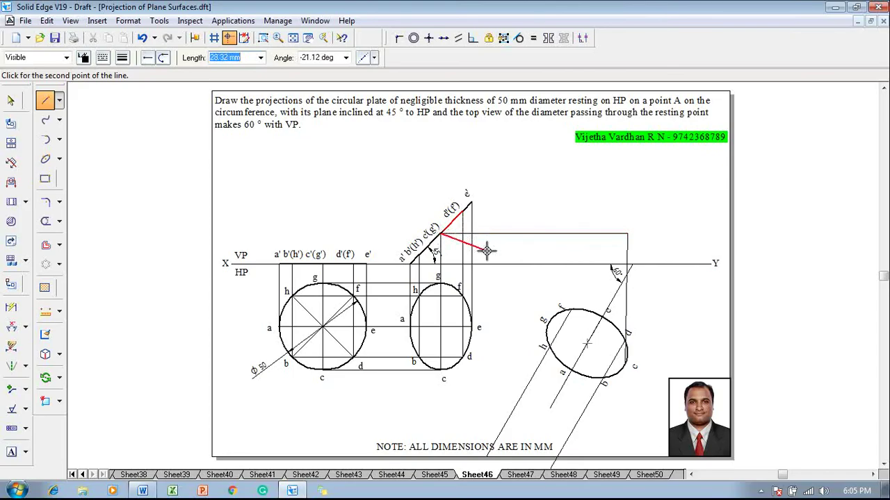
pyautogui.click(546, 321)
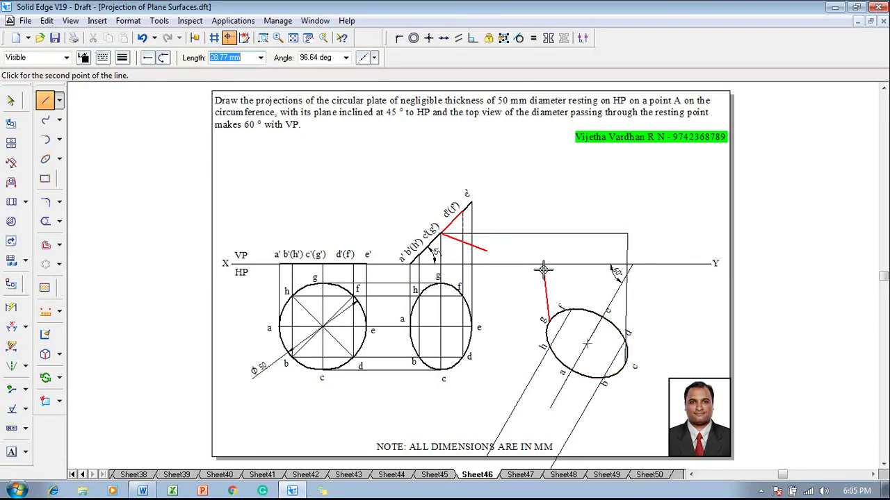
pyautogui.click(550, 234)
pyautogui.rightClick(576, 193)
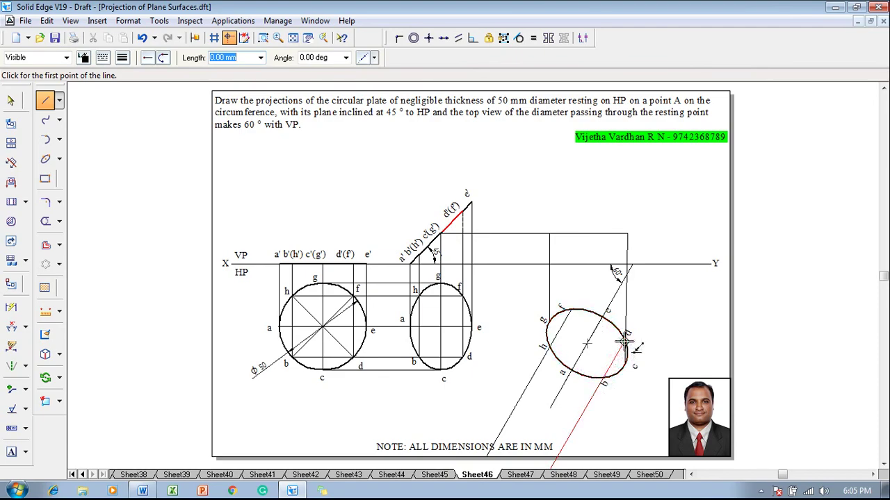
# Step: Set the selected projector's angle to 90° to make it vertical
pyautogui.press('Escape')
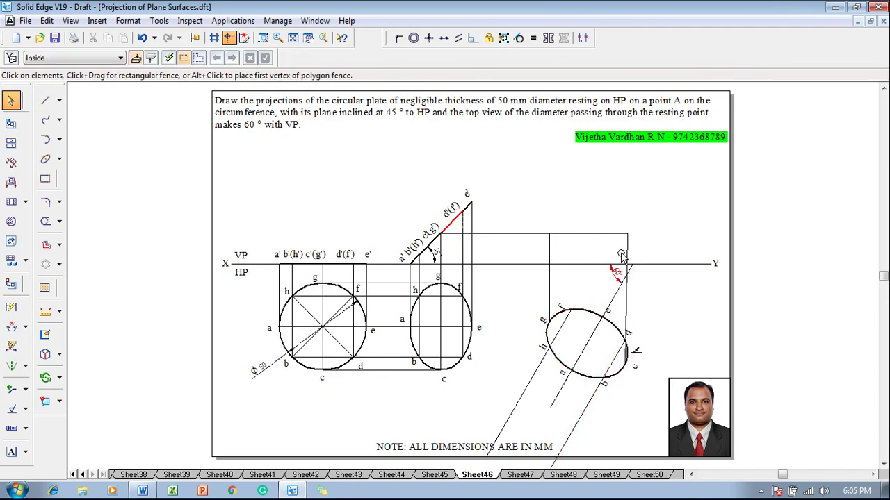
pyautogui.click(281, 59)
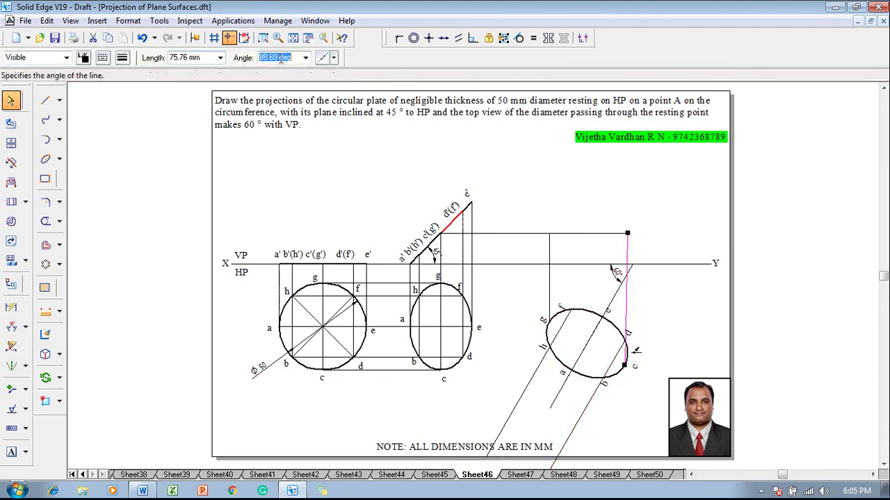
pyautogui.write('90')
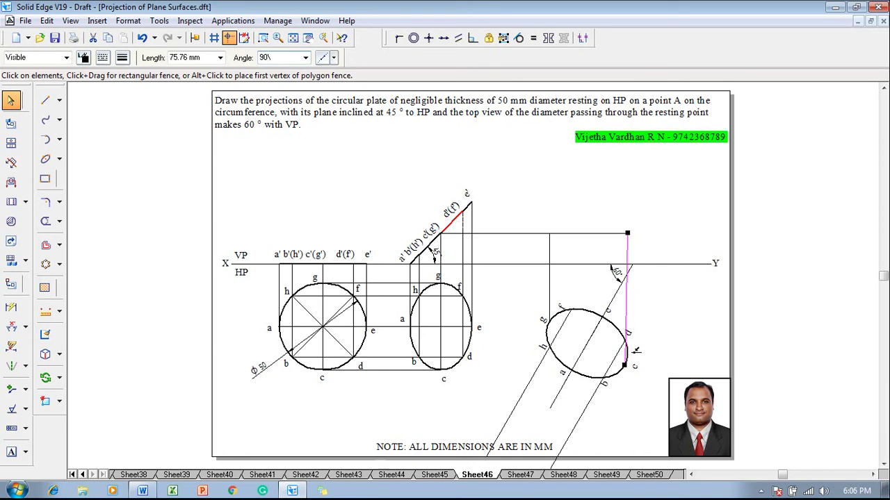
pyautogui.press('Return')
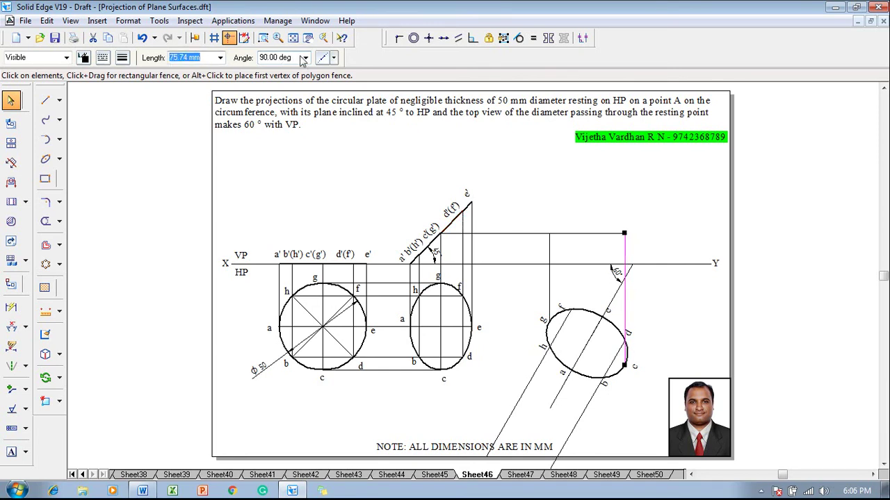
# Step: Draw projectors from point d up and across level with e', and from point f upward
pyautogui.click(45, 100)
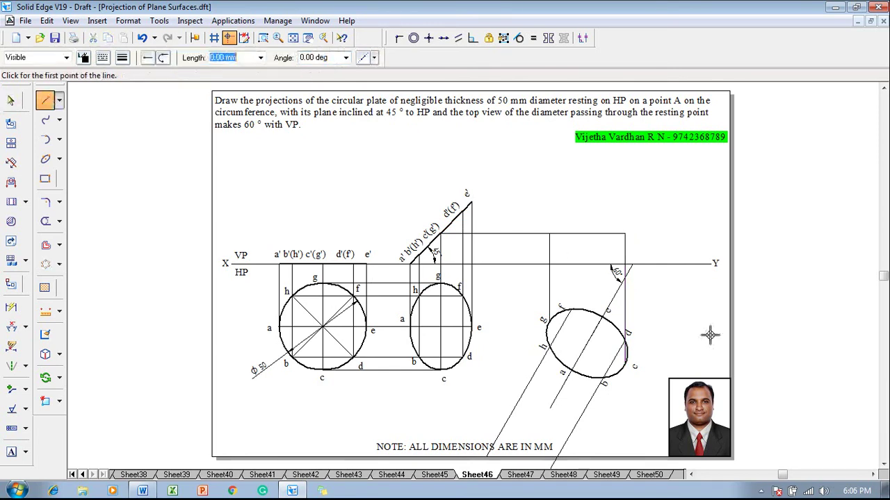
pyautogui.click(625, 341)
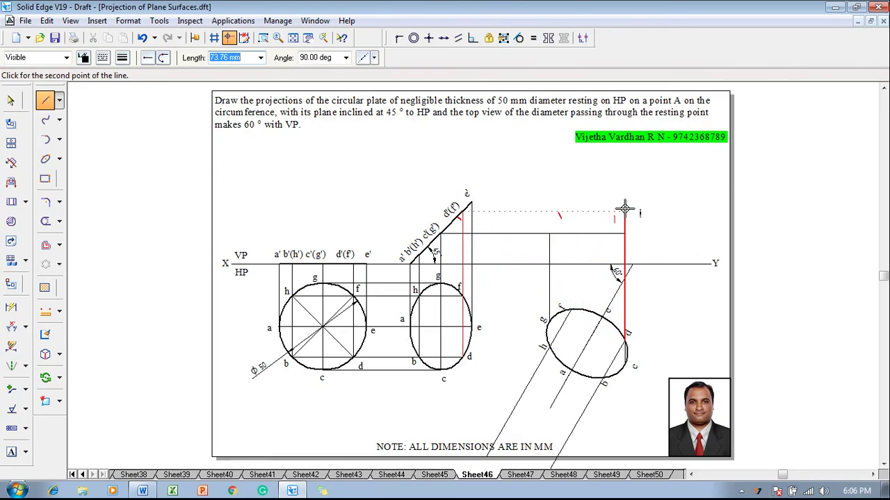
pyautogui.click(625, 210)
pyautogui.click(476, 217)
pyautogui.rightClick(476, 217)
pyautogui.click(568, 308)
pyautogui.click(571, 210)
pyautogui.rightClick(608, 197)
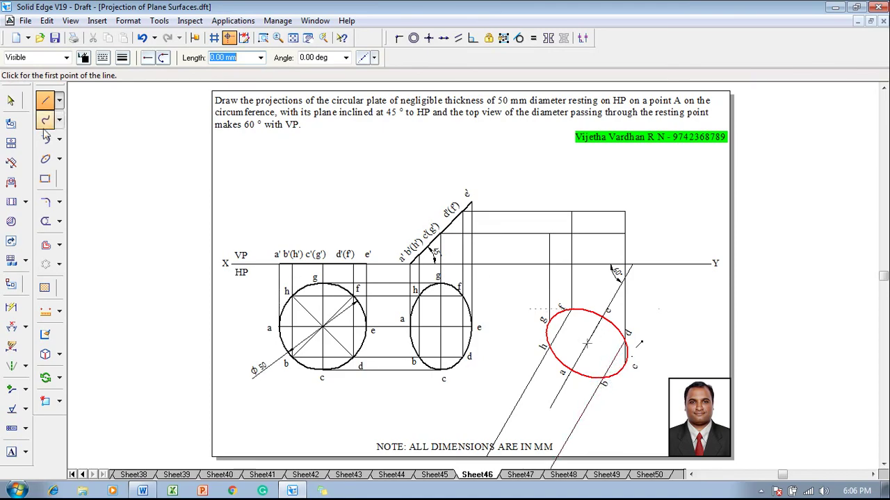
# Step: Adjust the IntelliSketch relationship snapping settings
pyautogui.click(160, 20)
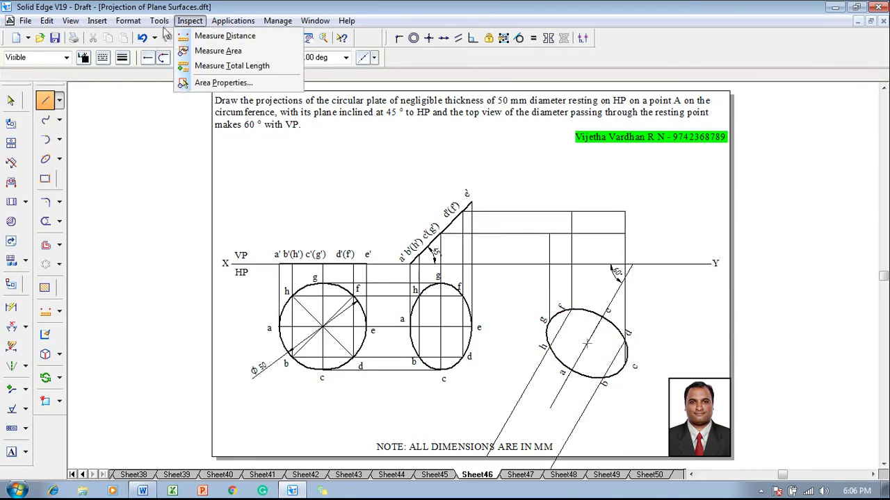
pyautogui.click(189, 189)
pyautogui.click(416, 176)
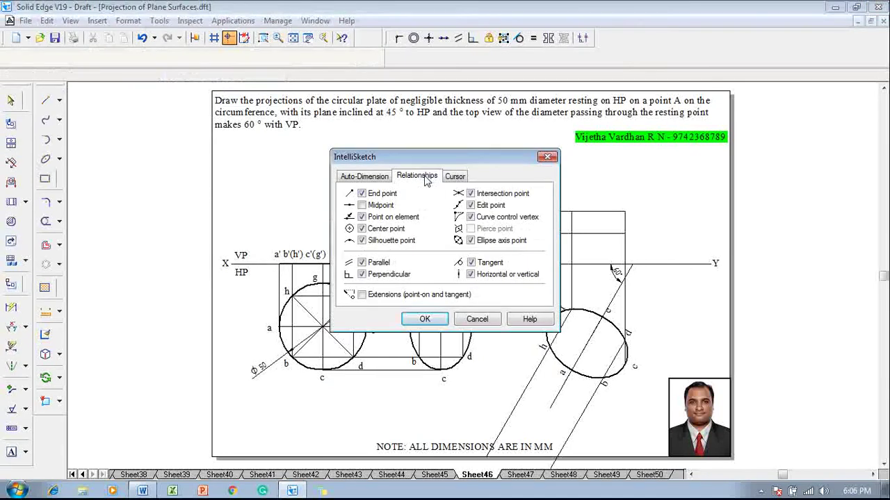
pyautogui.click(423, 321)
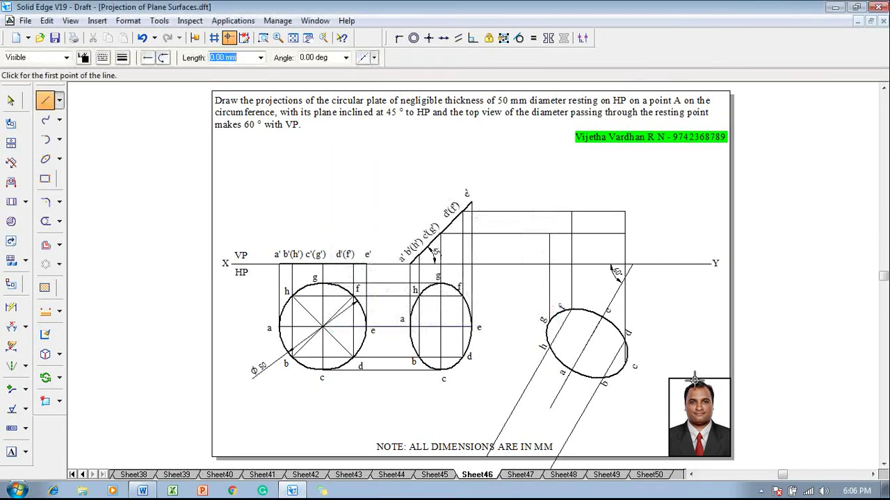
# Step: Draw a projector from an ellipse point and a vertical projector from point h
pyautogui.click(602, 378)
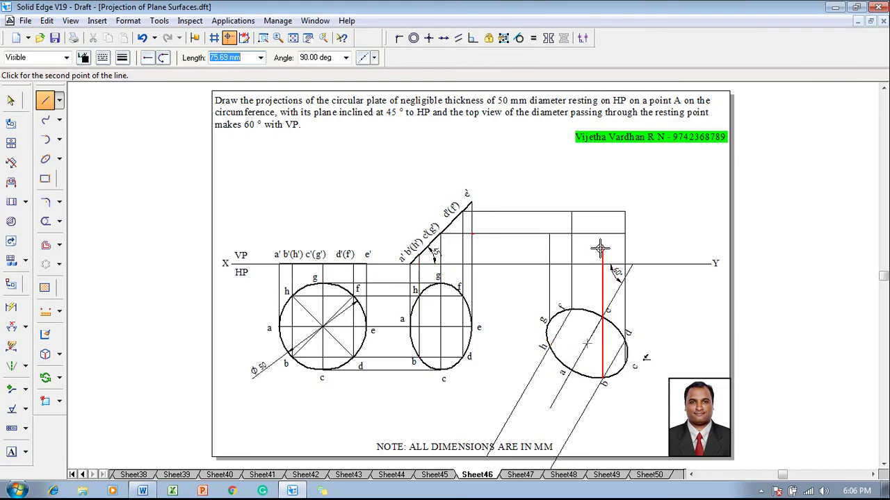
pyautogui.click(431, 257)
pyautogui.press('Escape')
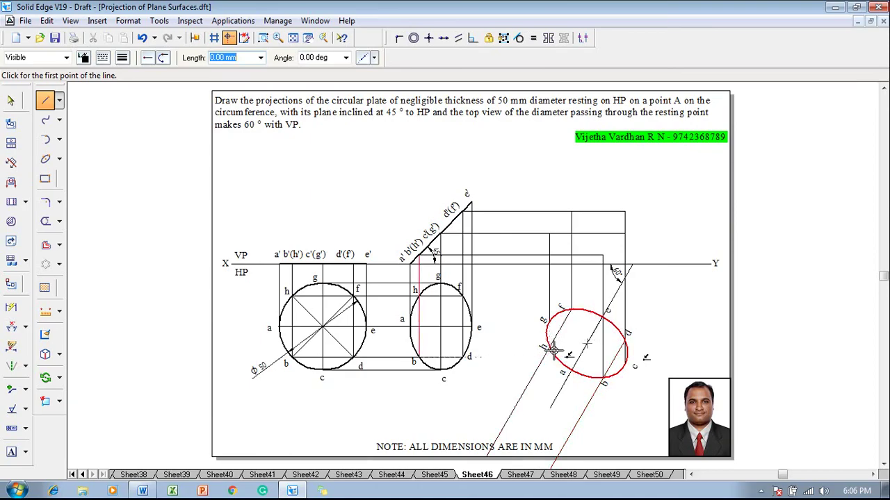
pyautogui.click(549, 346)
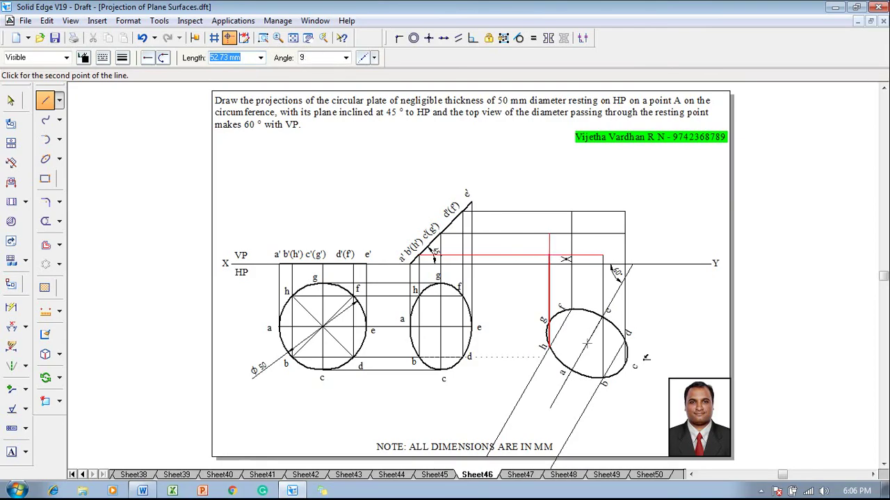
pyautogui.click(550, 233)
pyautogui.press('Escape')
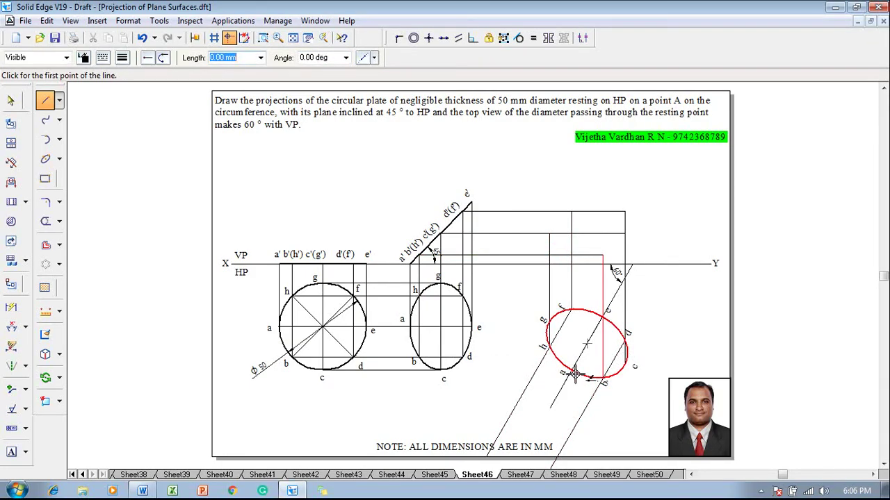
# Step: Draw projector from e up and across above the front view, then start a 90° vertical from a
pyautogui.click(602, 317)
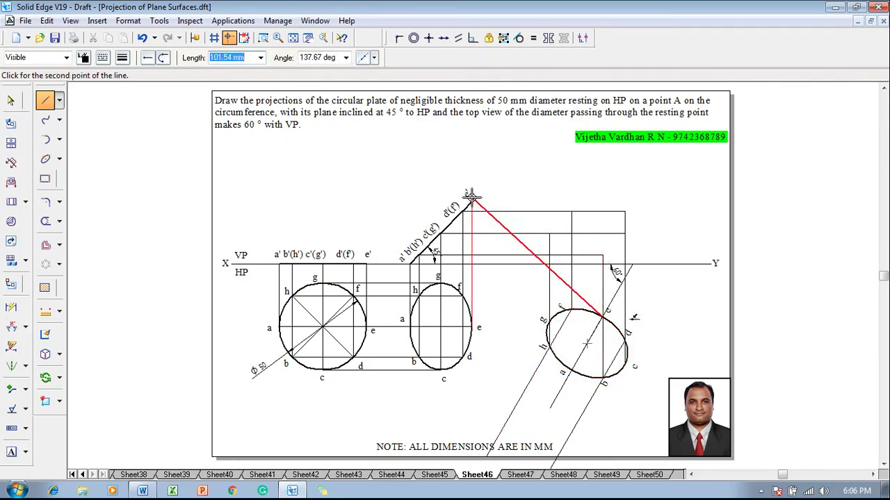
pyautogui.click(602, 202)
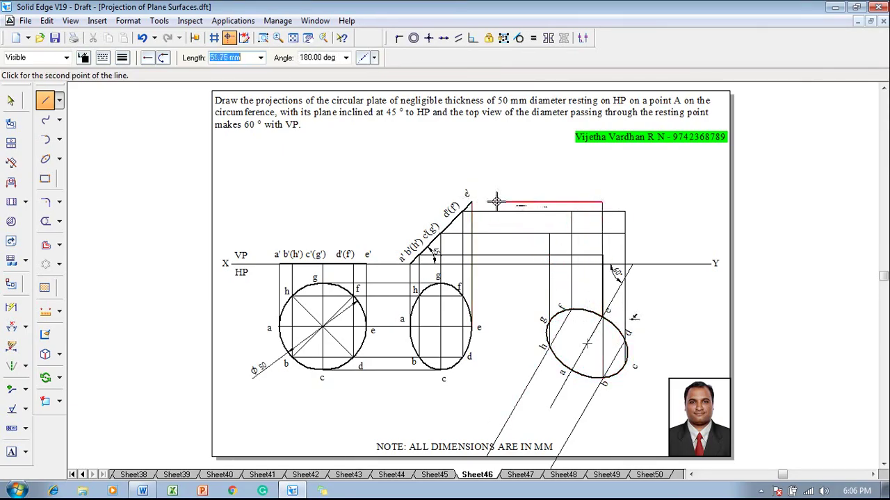
pyautogui.click(471, 202)
pyautogui.rightClick(525, 236)
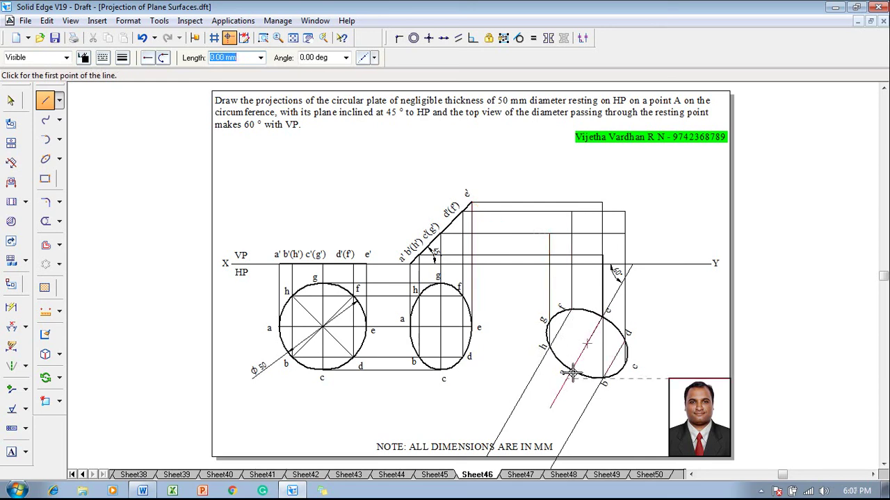
pyautogui.click(571, 372)
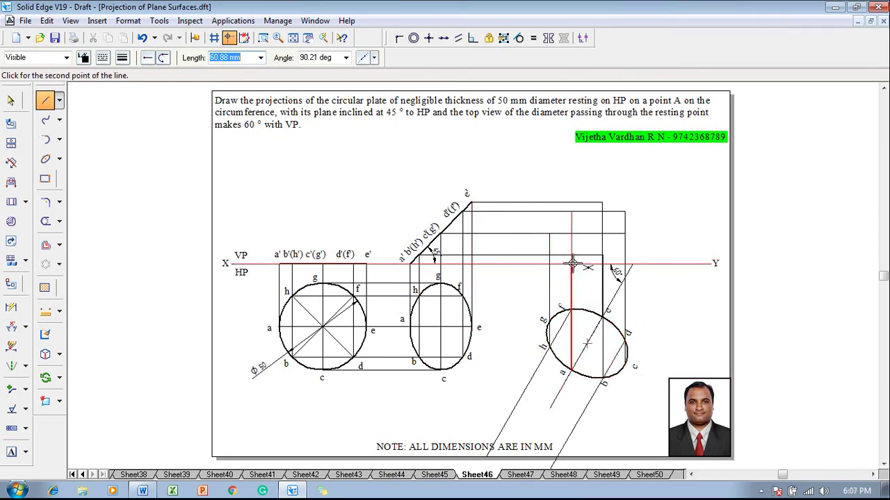
pyautogui.press('Tab')
pyautogui.write('90')
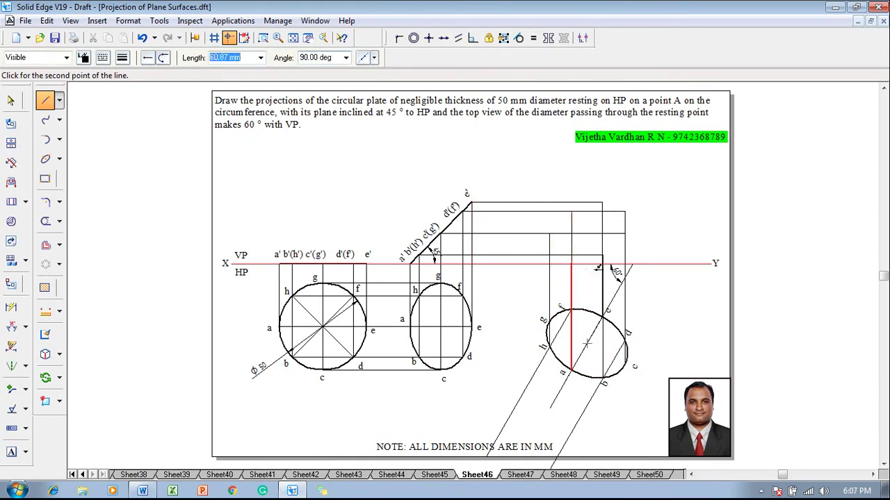